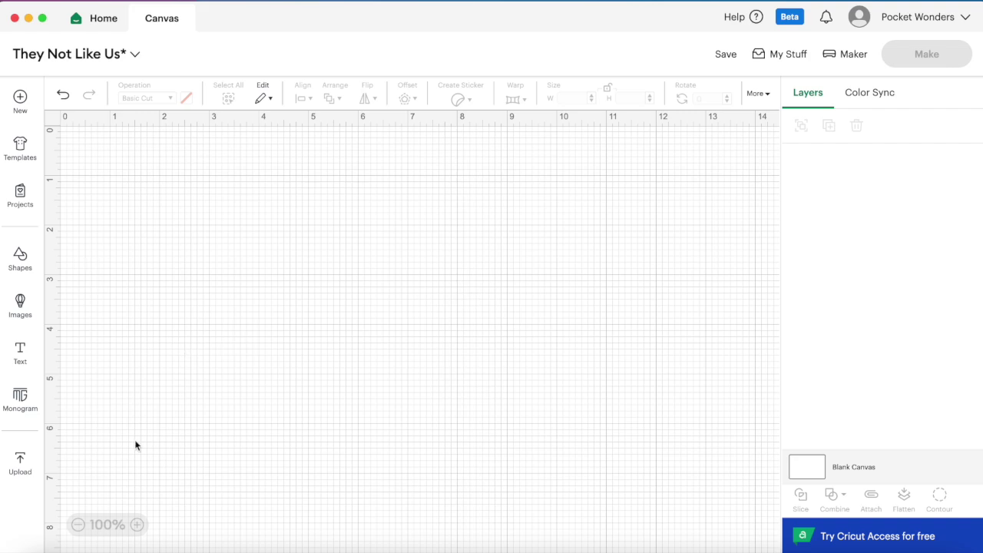
Upload Tiger_Mascot.jpg from Downloads as a new image and preview it.
{"action": "left_click", "coordinate": [21, 463]}
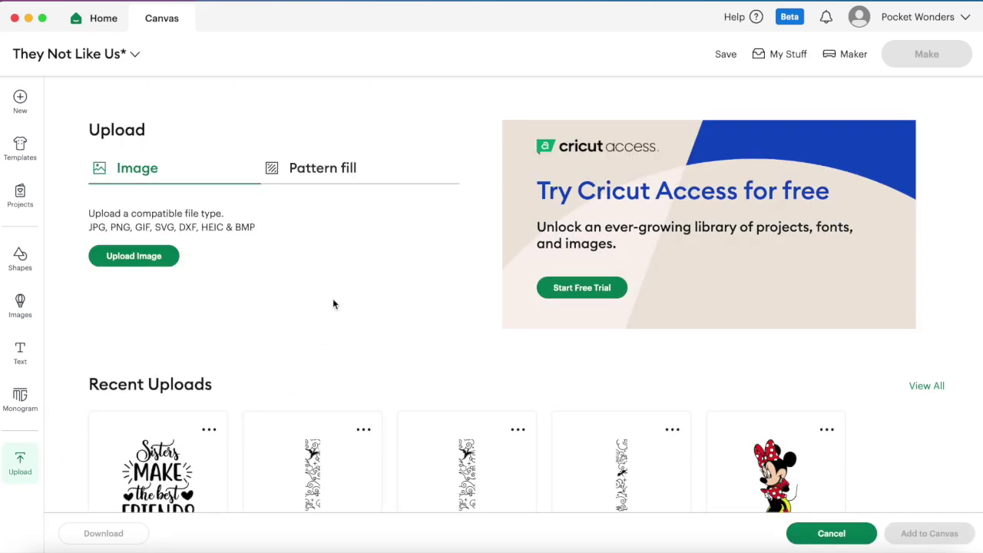
{"action": "left_click", "coordinate": [152, 261]}
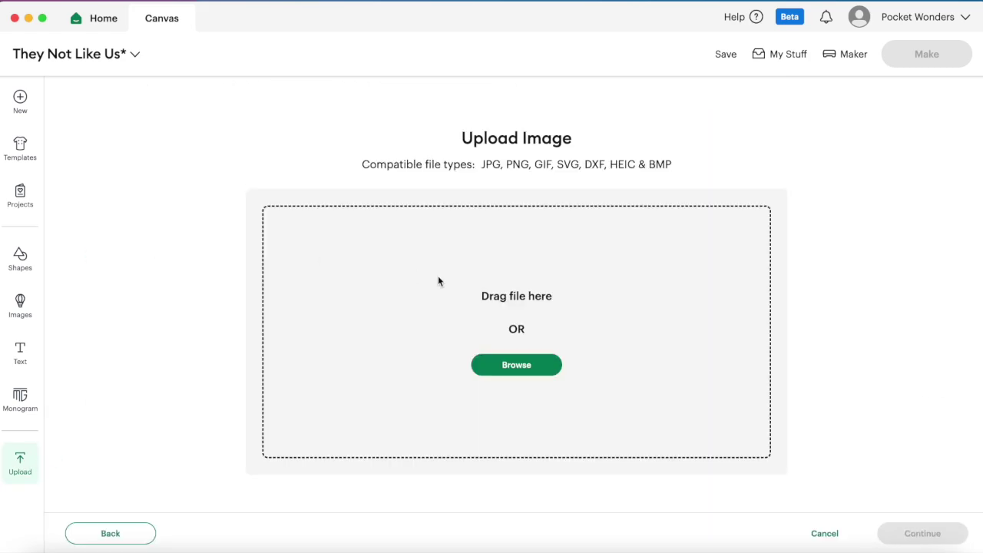
{"action": "left_click", "coordinate": [510, 366]}
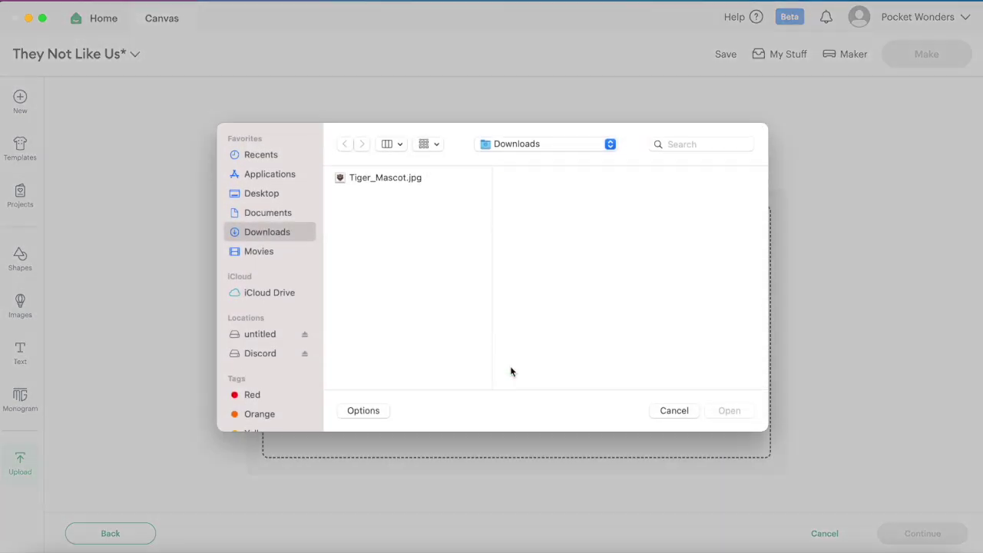
{"action": "left_click", "coordinate": [364, 179]}
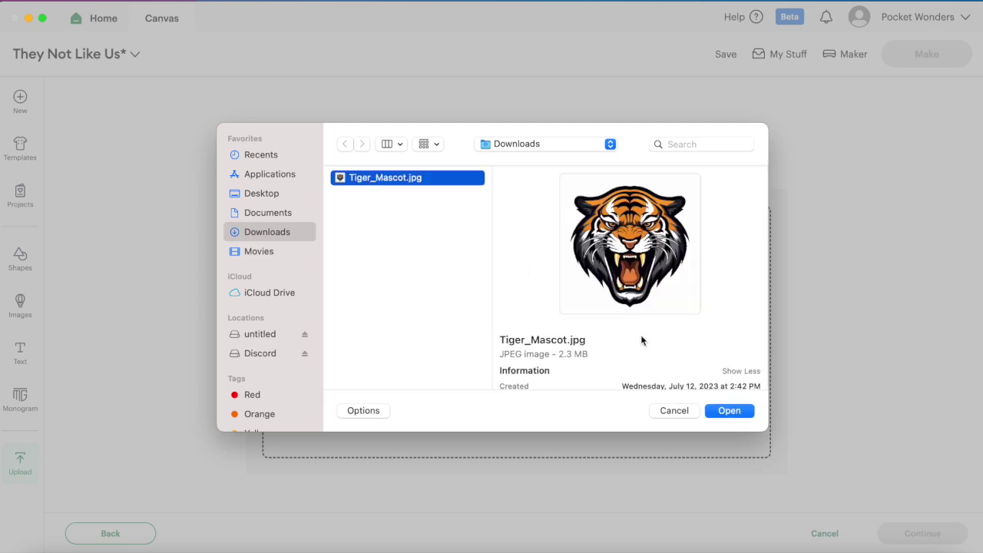
{"action": "left_click", "coordinate": [730, 411]}
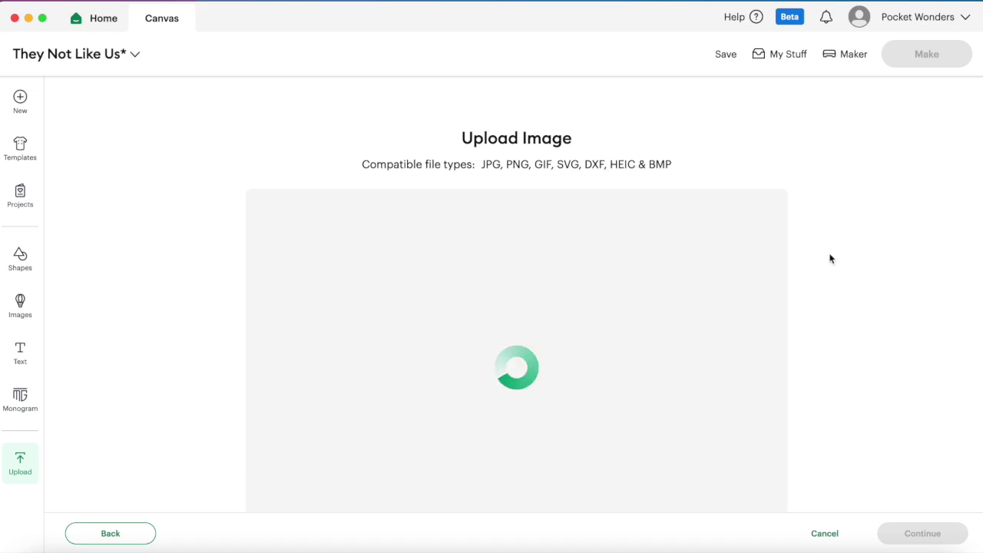
{"action": "scroll", "coordinate": [849, 350], "scroll_direction": "down", "scroll_amount": 2}
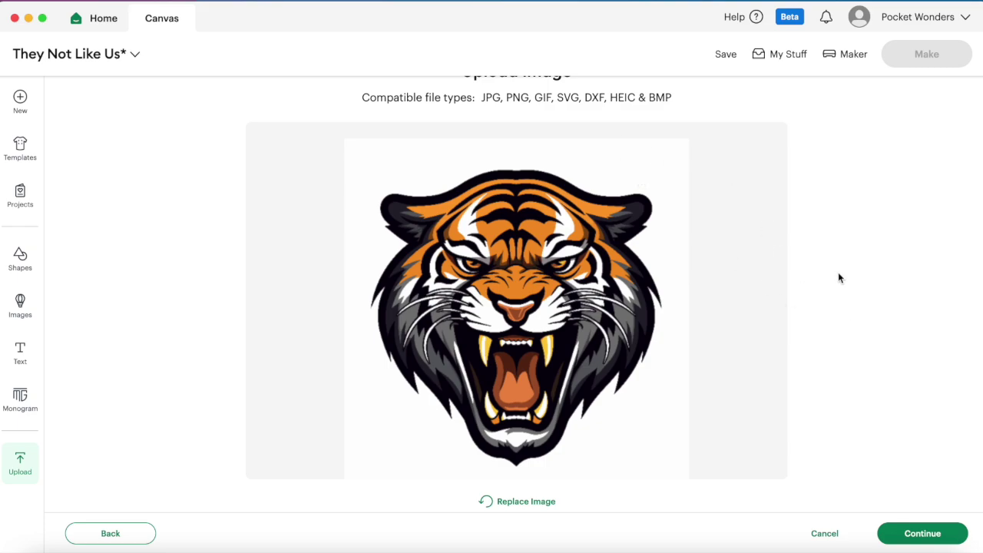
{"action": "scroll", "coordinate": [839, 279], "scroll_direction": "up", "scroll_amount": 2}
{"action": "scroll", "coordinate": [839, 278], "scroll_direction": "down", "scroll_amount": 2}
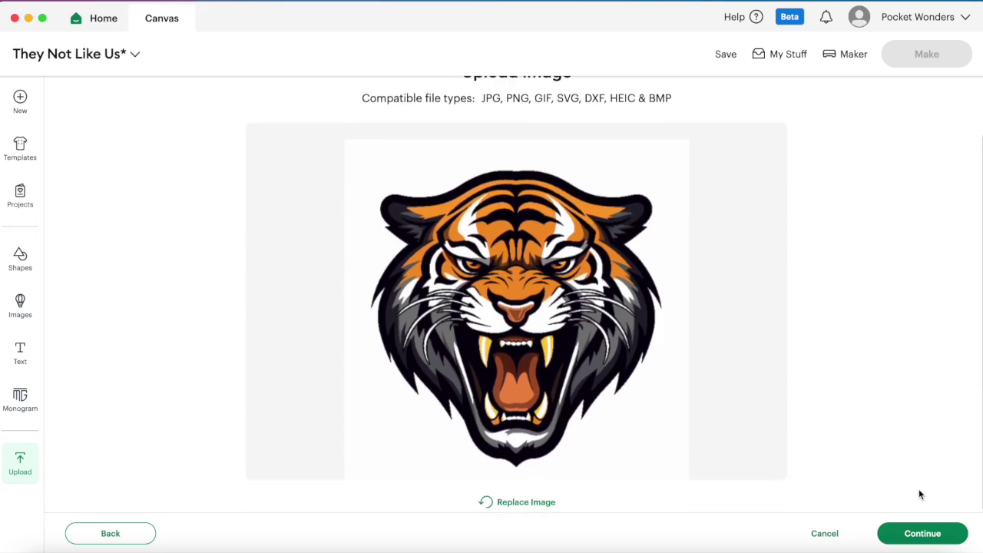
In Background Remover, clear the white background around the tiger.
{"action": "left_click", "coordinate": [919, 535]}
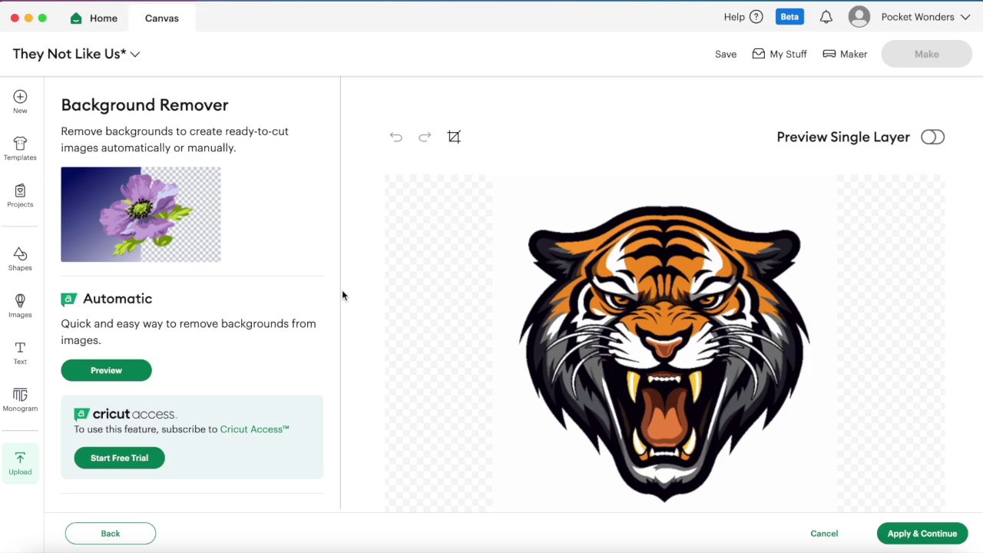
{"action": "scroll", "coordinate": [342, 296], "scroll_direction": "down", "scroll_amount": 1}
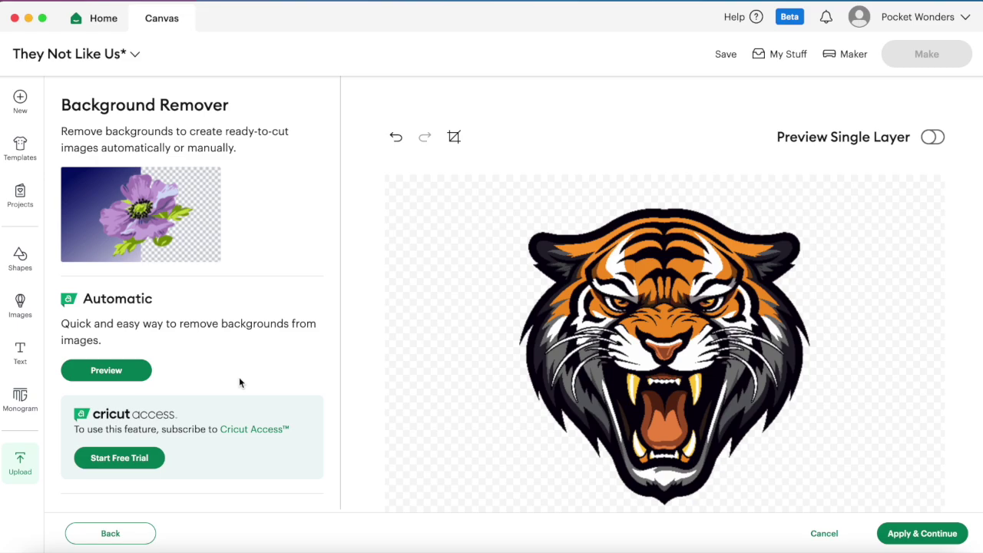
{"action": "scroll", "coordinate": [239, 382], "scroll_direction": "down", "scroll_amount": 5}
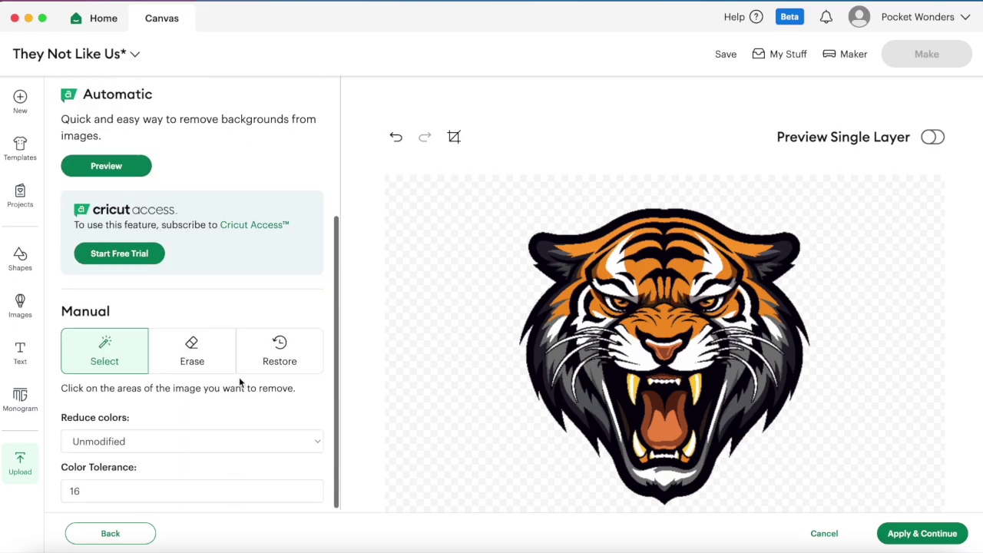
{"action": "scroll", "coordinate": [143, 335], "scroll_direction": "up", "scroll_amount": 3}
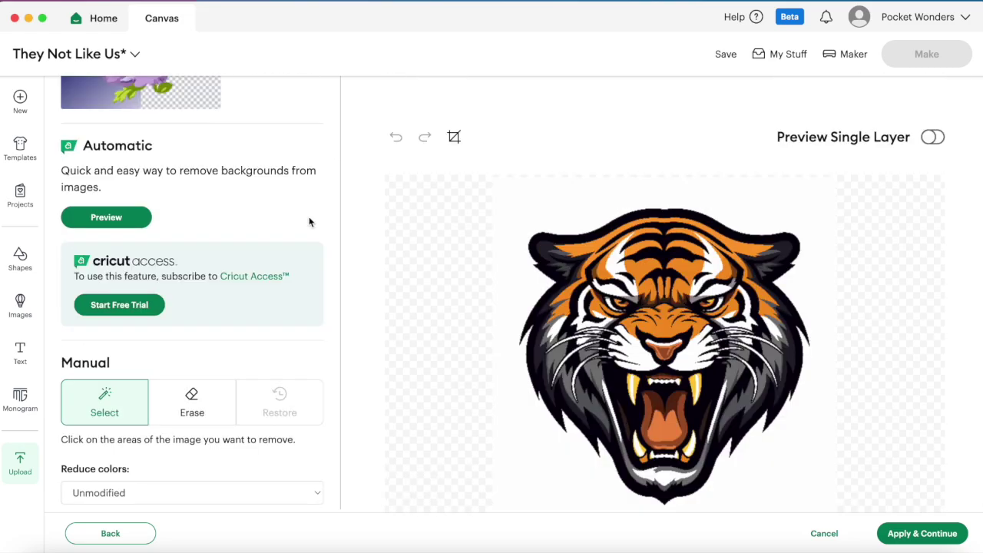
{"action": "left_click", "coordinate": [522, 199]}
{"action": "scroll", "coordinate": [310, 381], "scroll_direction": "up", "scroll_amount": 3}
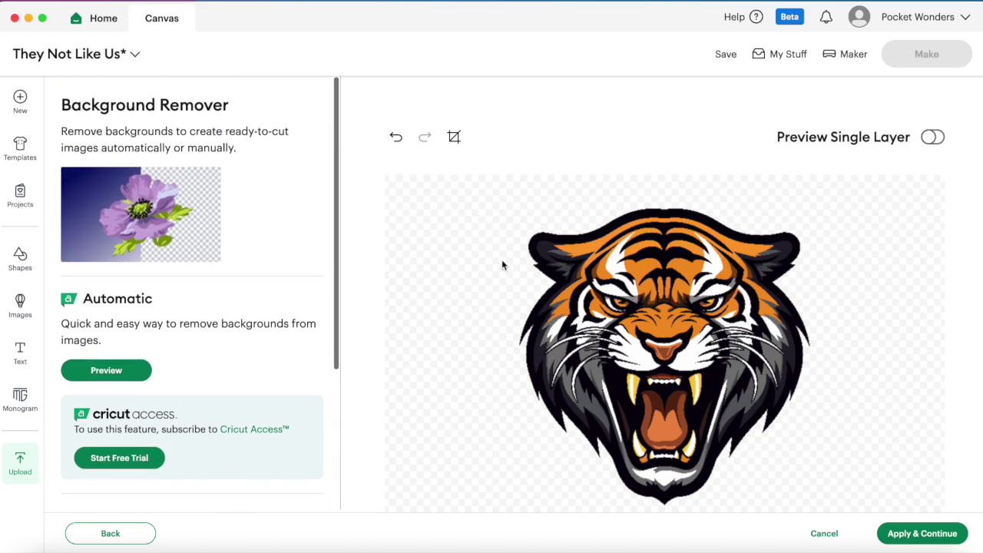
{"action": "scroll", "coordinate": [195, 367], "scroll_direction": "down", "scroll_amount": 5}
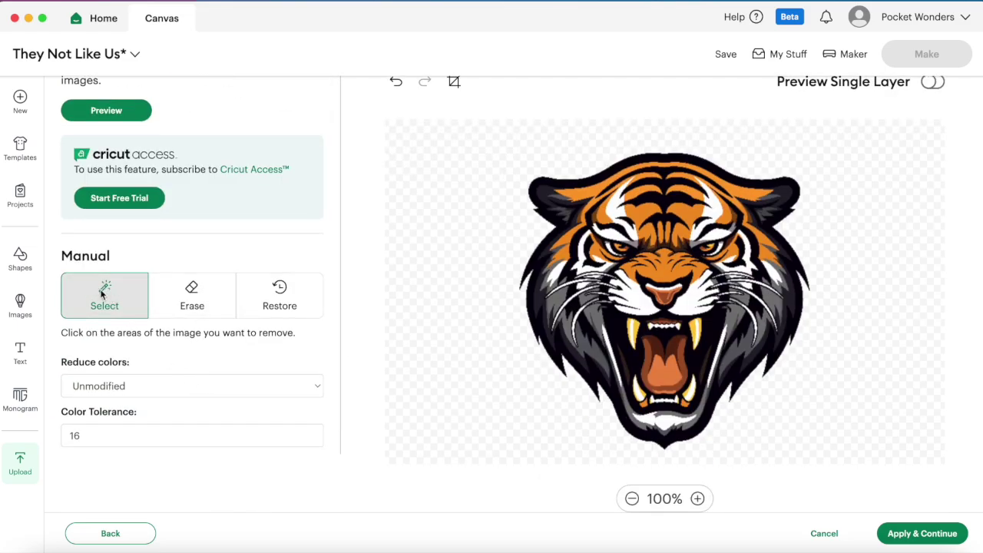
Check the cleared tiger at zoomed-in views in Manual mode, back to 100% and Select mode.
{"action": "left_click", "coordinate": [193, 292]}
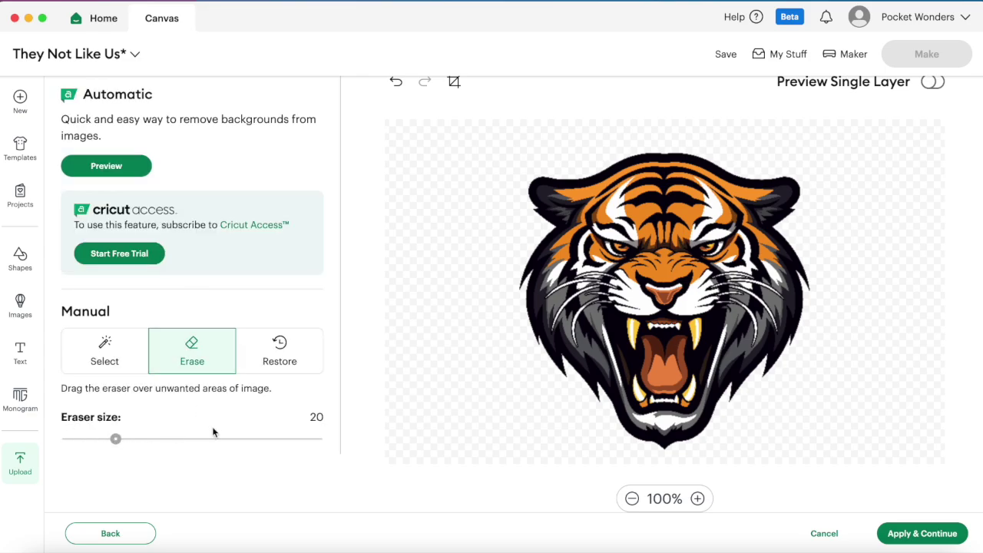
{"action": "left_click", "coordinate": [698, 498]}
{"action": "left_click", "coordinate": [698, 499]}
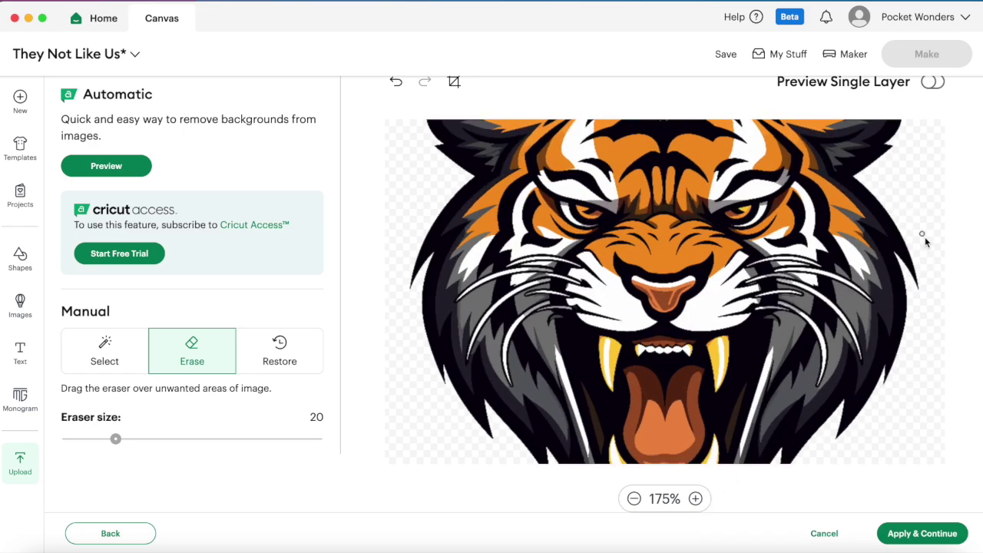
{"action": "left_click", "coordinate": [634, 499]}
{"action": "left_click", "coordinate": [634, 499]}
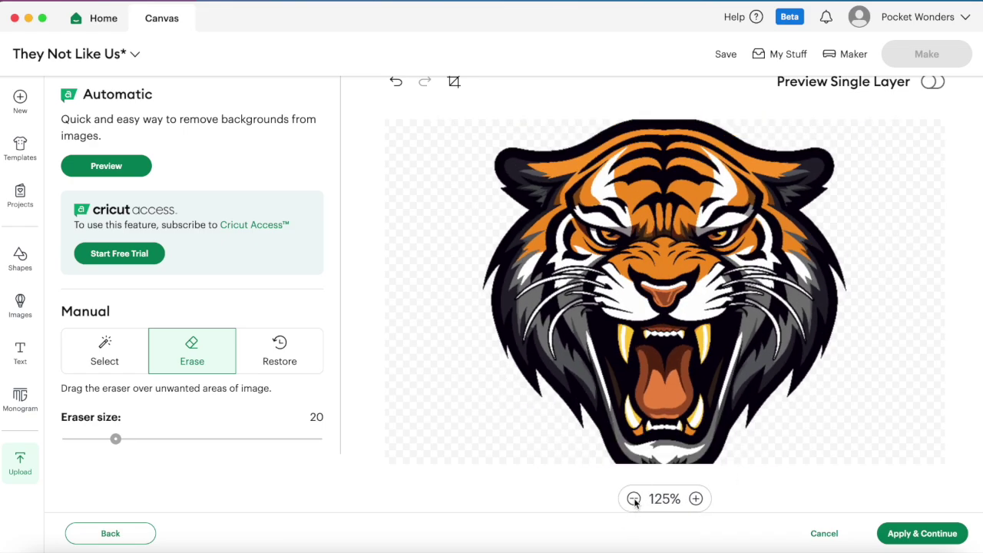
{"action": "left_click", "coordinate": [634, 499]}
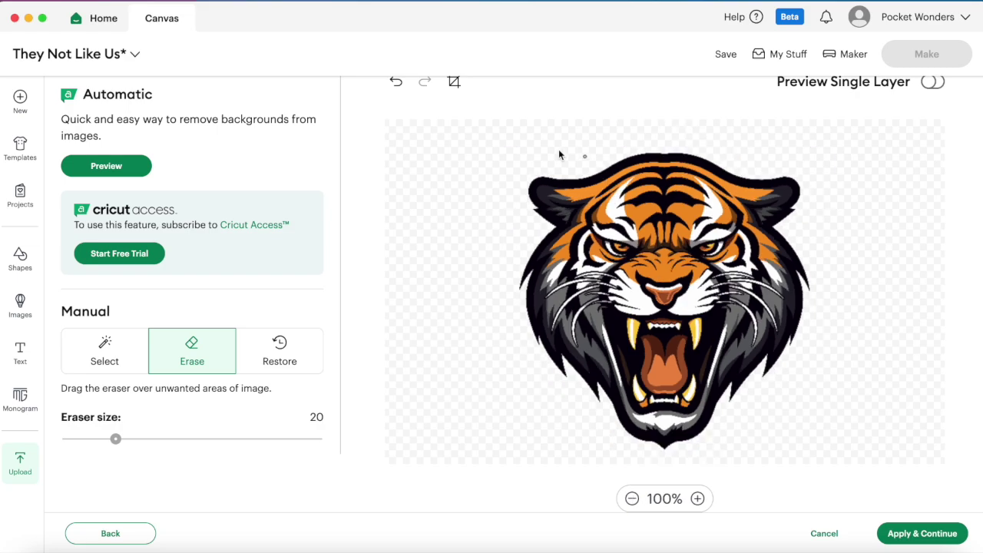
{"action": "left_click", "coordinate": [105, 350]}
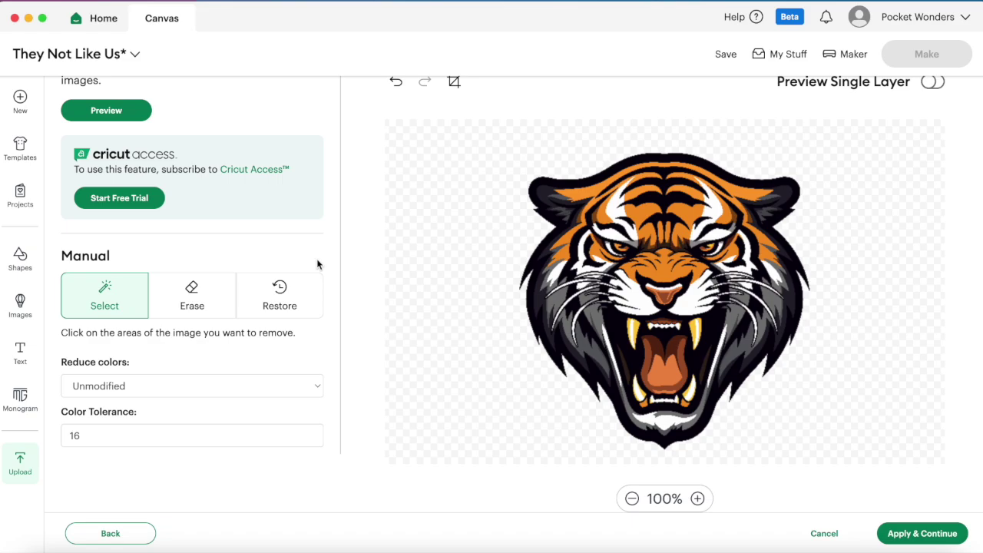
{"action": "scroll", "coordinate": [317, 264], "scroll_direction": "up", "scroll_amount": 5}
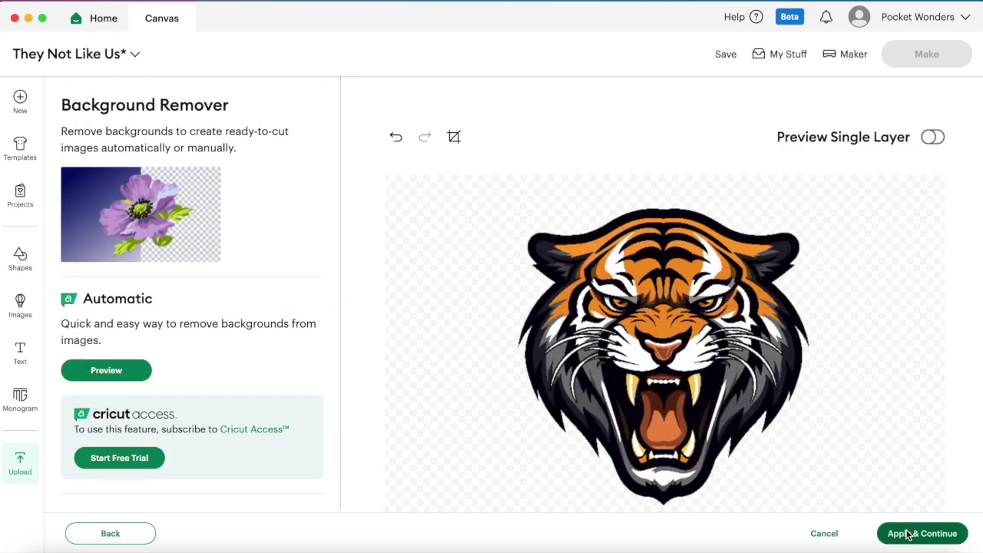
Apply the background removal and add the tiger to the canvas as a Flat Graphic.
{"action": "left_click", "coordinate": [907, 540]}
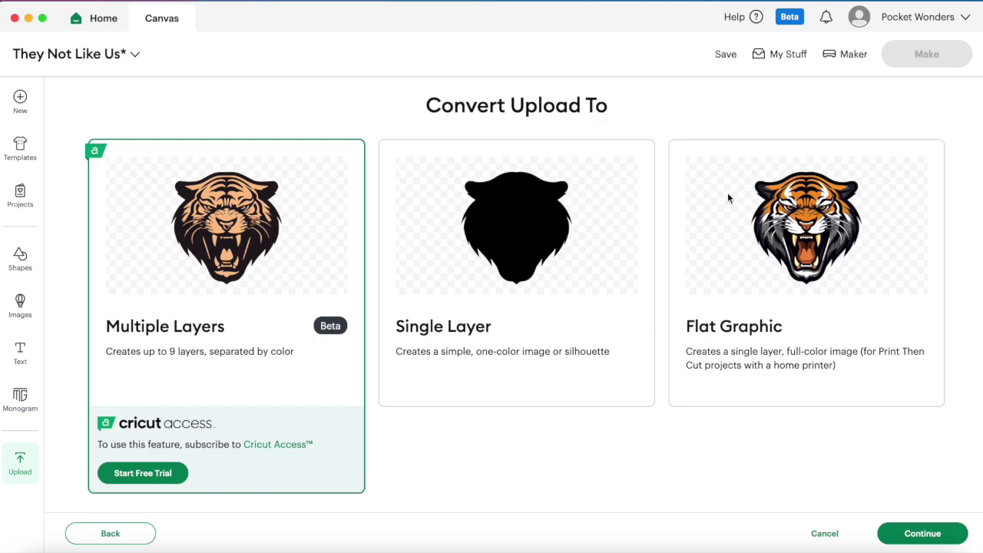
{"action": "left_click", "coordinate": [840, 236]}
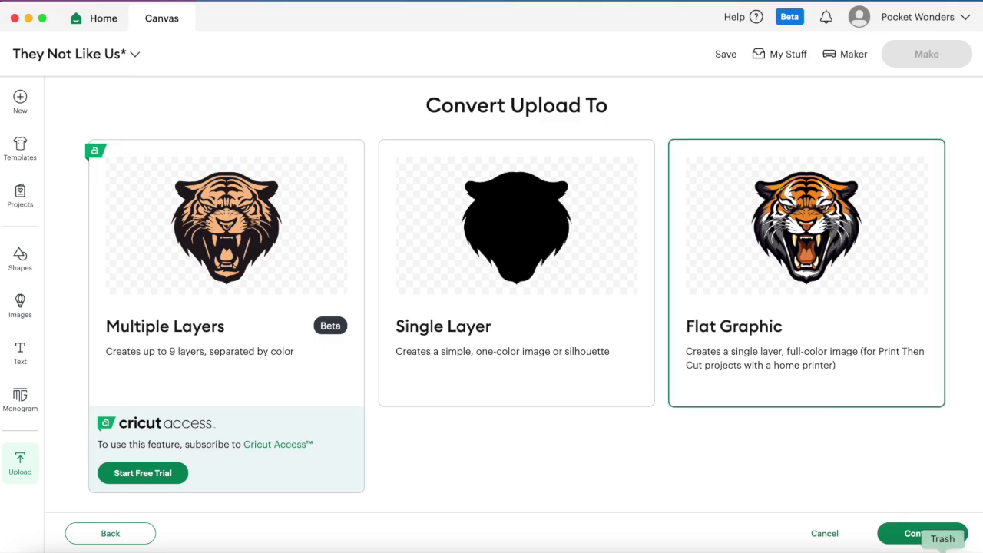
{"action": "left_click", "coordinate": [914, 531]}
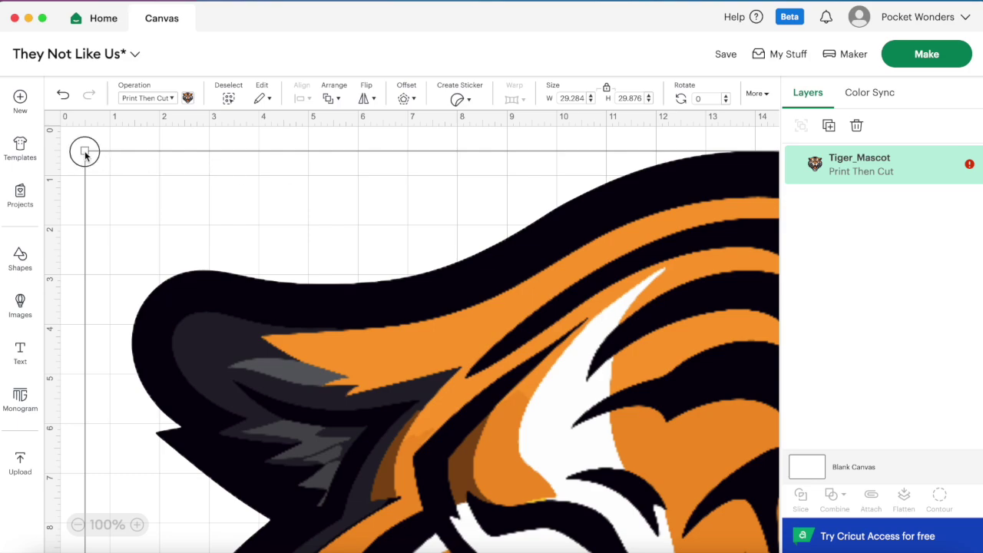
Resize the tiger to 5 in wide (5.1 in tall) and position it at x 3.48, y 1.
{"action": "left_click_drag", "start_coordinate": [85, 151], "coordinate": [507, 401]}
{"action": "left_click_drag", "start_coordinate": [718, 516], "coordinate": [490, 273]}
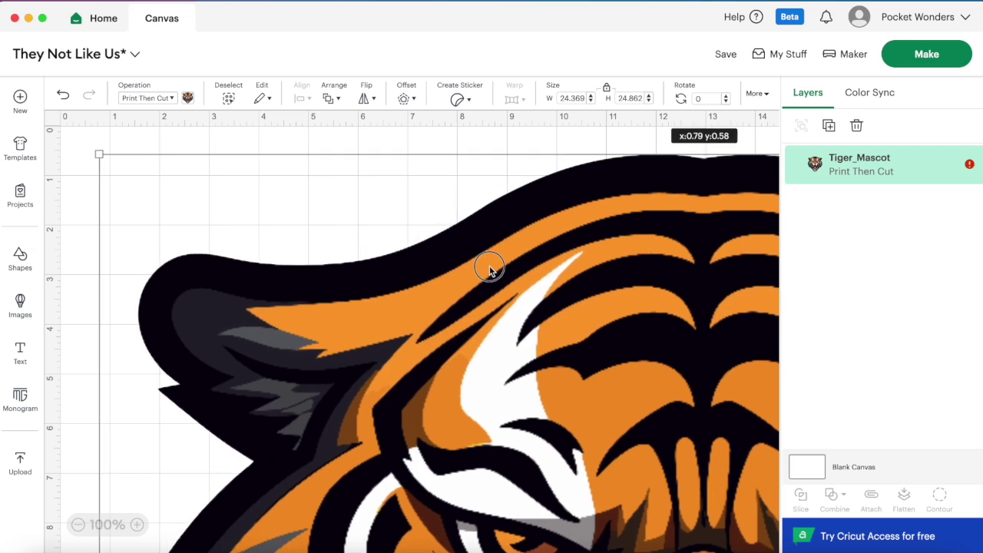
{"action": "left_click", "coordinate": [580, 102]}
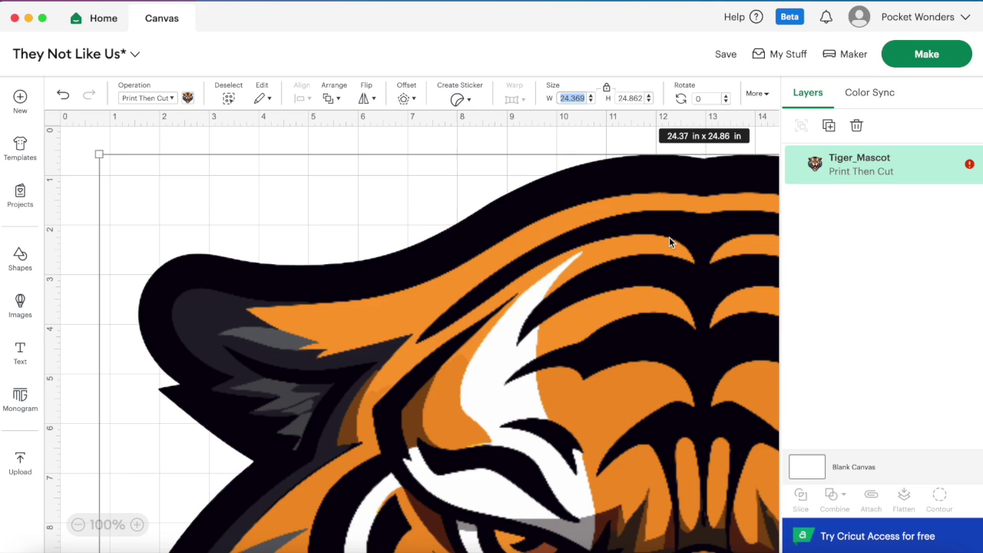
{"action": "type", "text": "5"}
{"action": "key", "text": "Return"}
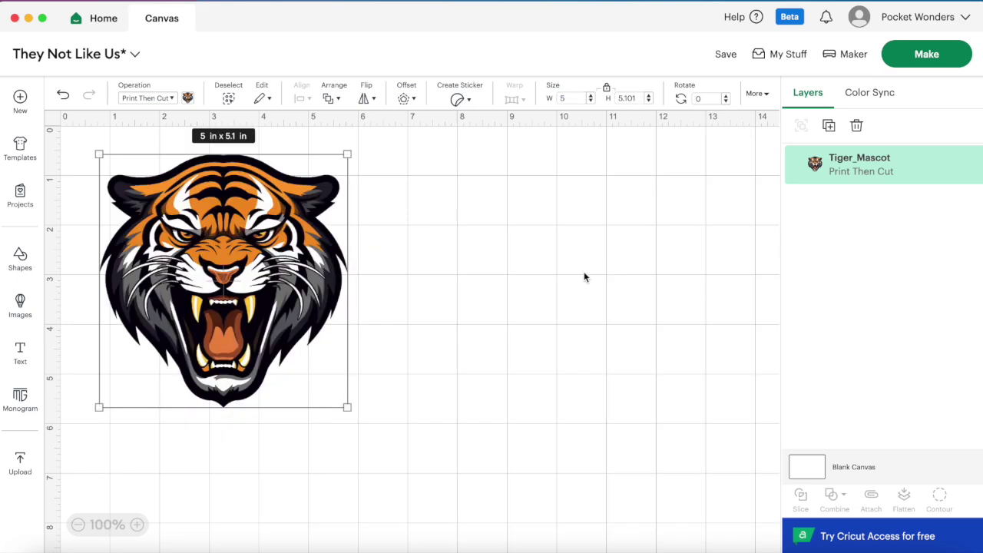
{"action": "left_click", "coordinate": [551, 288]}
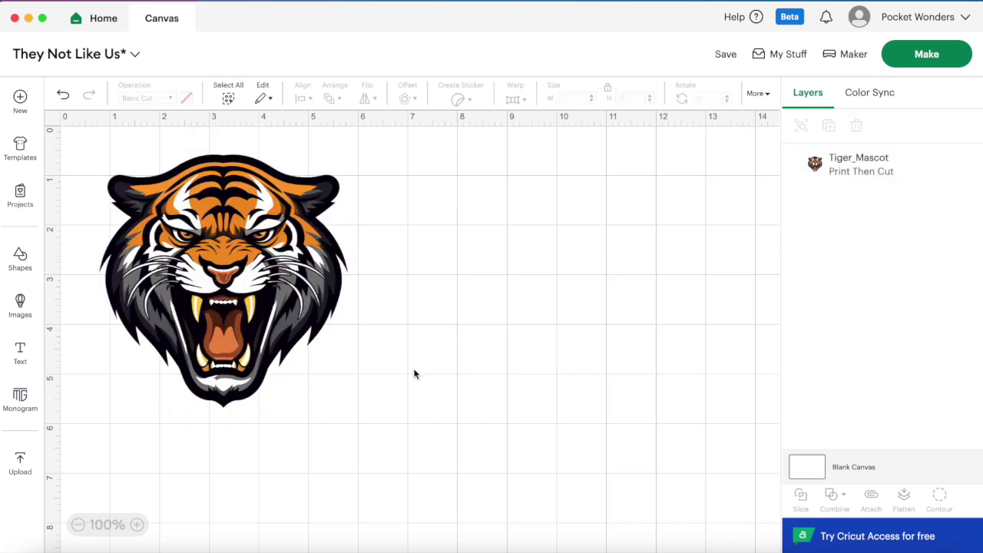
{"action": "left_click_drag", "start_coordinate": [243, 279], "coordinate": [374, 295]}
{"action": "left_click", "coordinate": [121, 314]}
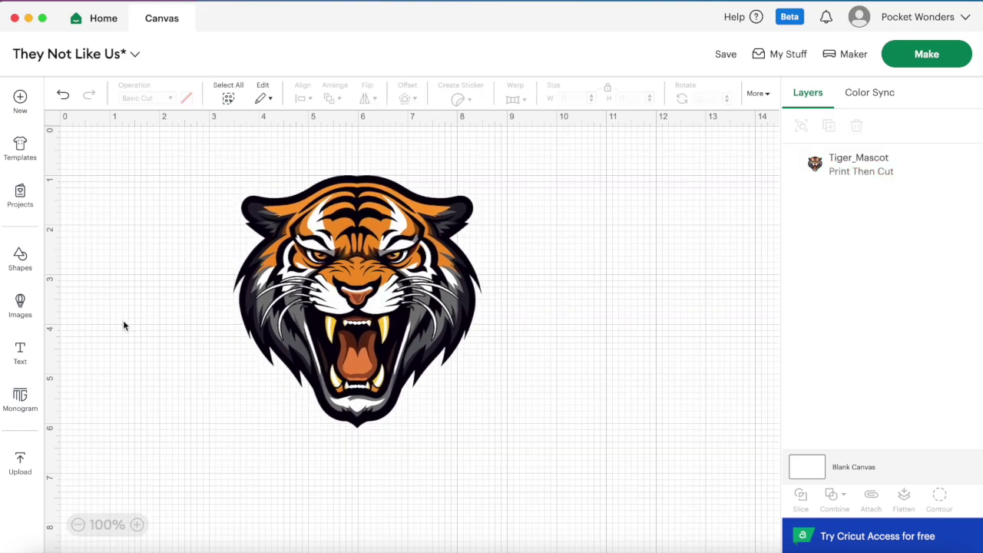
Add a text box reading THEY / NOT / LIKE / US on four separate lines.
{"action": "left_click", "coordinate": [21, 351]}
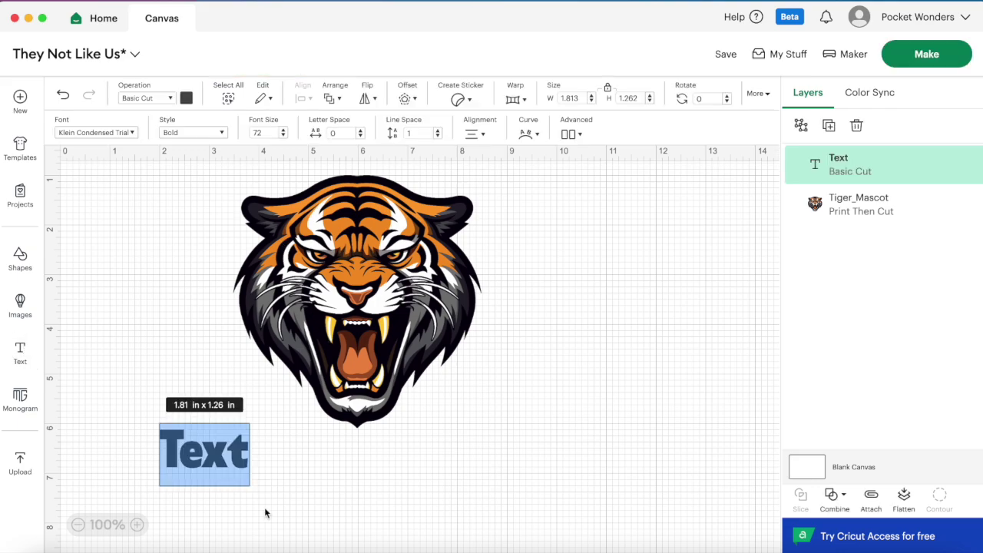
{"action": "left_click", "coordinate": [560, 273]}
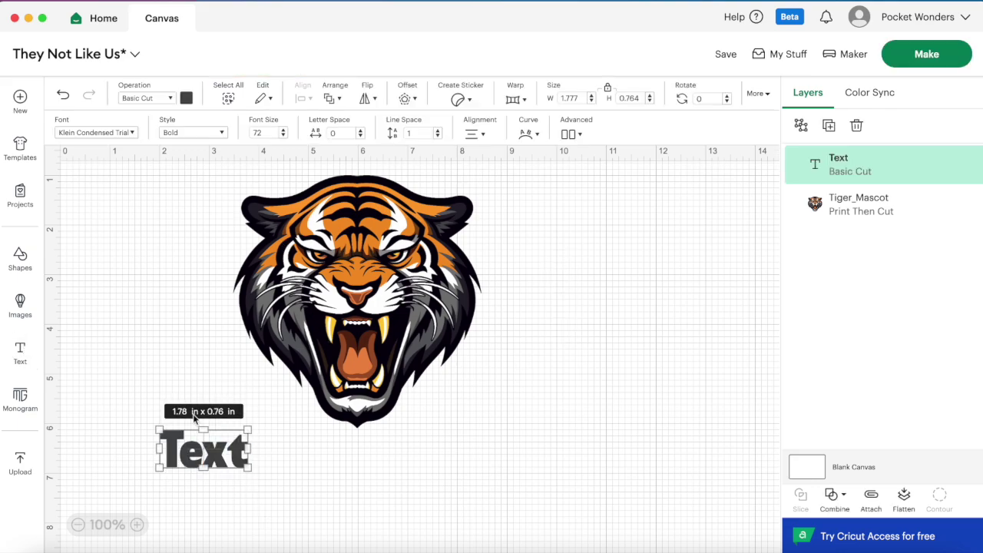
{"action": "left_click", "coordinate": [183, 446]}
{"action": "left_click_drag", "start_coordinate": [183, 446], "coordinate": [527, 253]}
{"action": "double_click", "coordinate": [538, 257]}
{"action": "double_click", "coordinate": [538, 257]}
{"action": "type", "text": "THEY"}
{"action": "key", "text": "Return"}
{"action": "type", "text": "NO"}
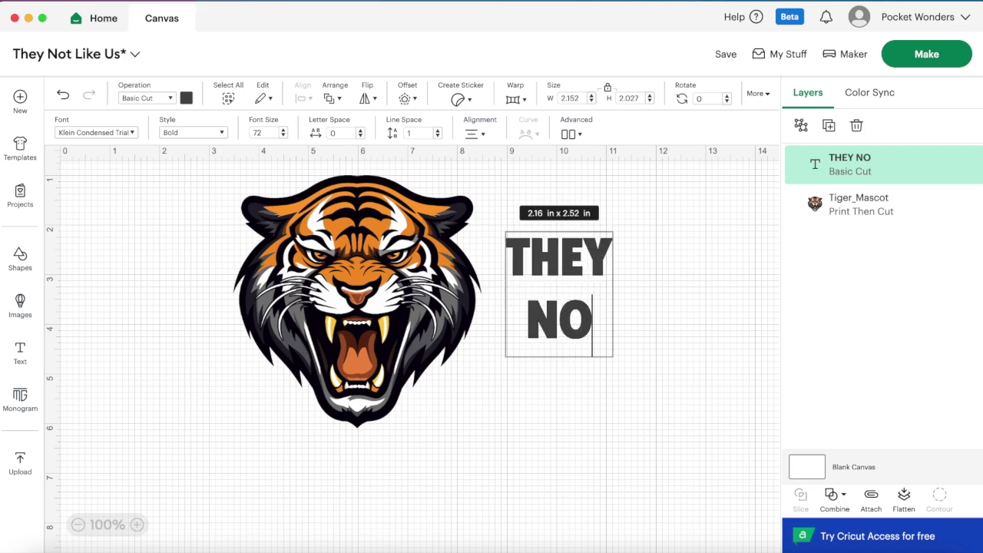
{"action": "type", "text": "T"}
{"action": "key", "text": "Return"}
{"action": "type", "text": "LIKE"}
{"action": "key", "text": "Return"}
{"action": "type", "text": "US"}
{"action": "left_click", "coordinate": [677, 317]}
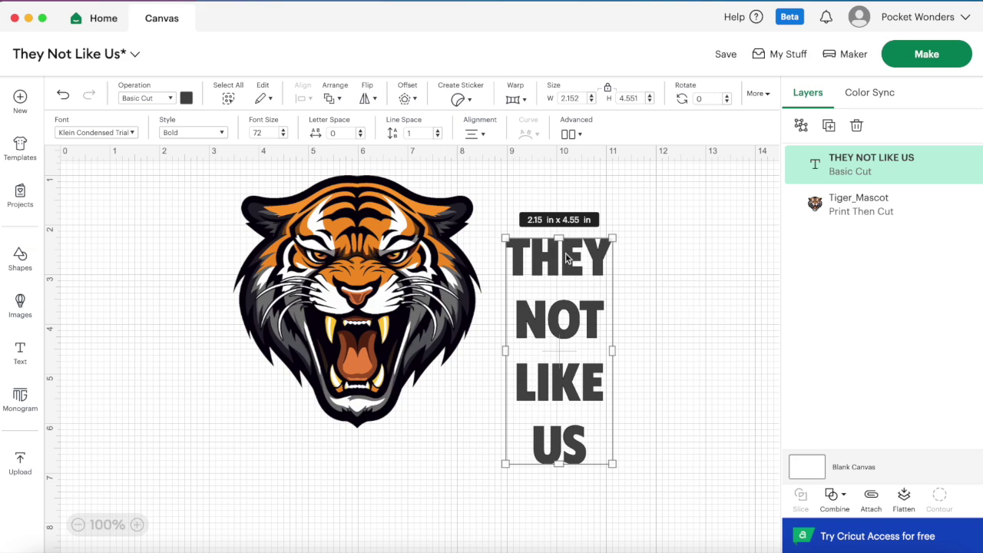
Left-align the text block and enlarge it slightly beside the tiger.
{"action": "left_click_drag", "start_coordinate": [560, 259], "coordinate": [550, 229]}
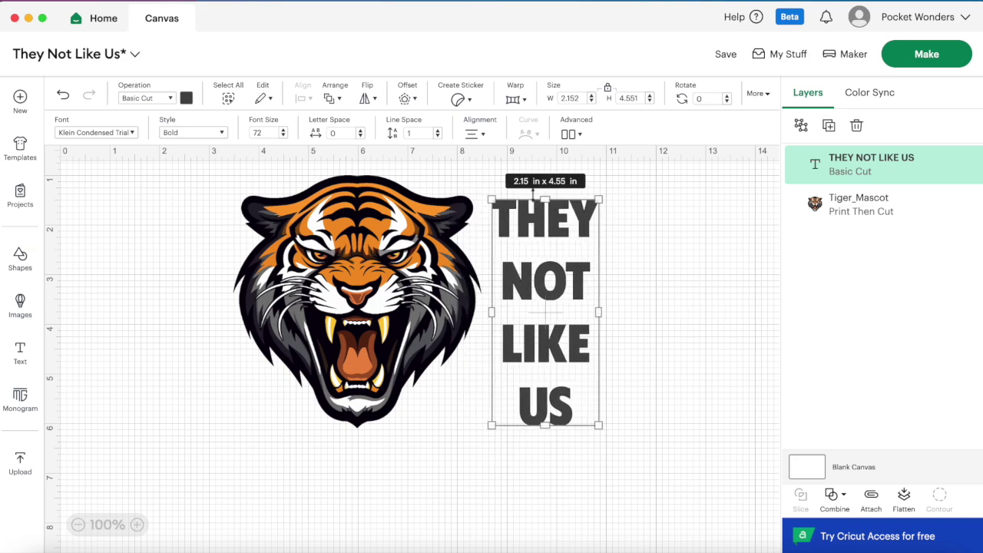
{"action": "left_click", "coordinate": [483, 137]}
{"action": "left_click", "coordinate": [510, 159]}
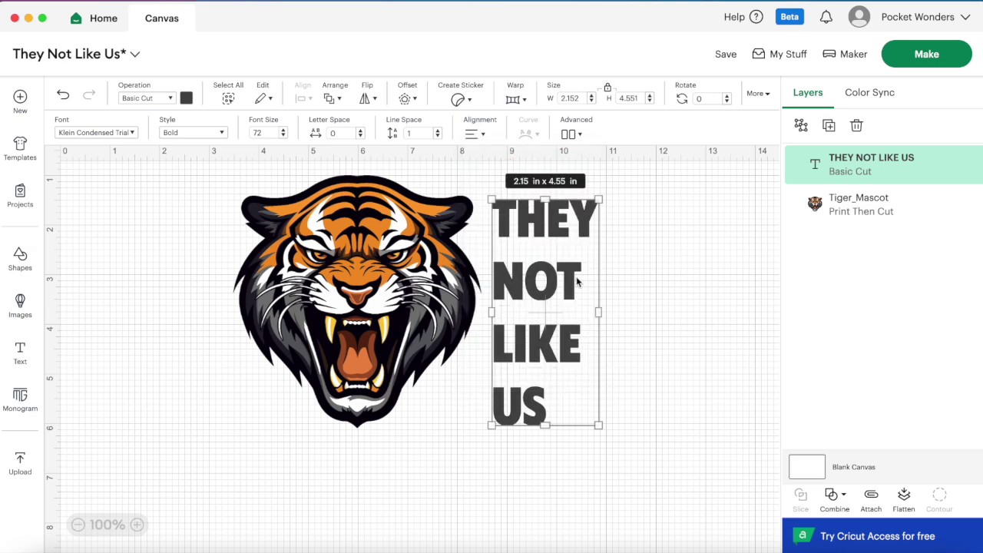
{"action": "mouse_move", "coordinate": [603, 201]}
{"action": "left_mouse_down"}
{"action": "mouse_move", "coordinate": [623, 185]}
{"action": "mouse_move", "coordinate": [607, 206]}
{"action": "left_mouse_up"}
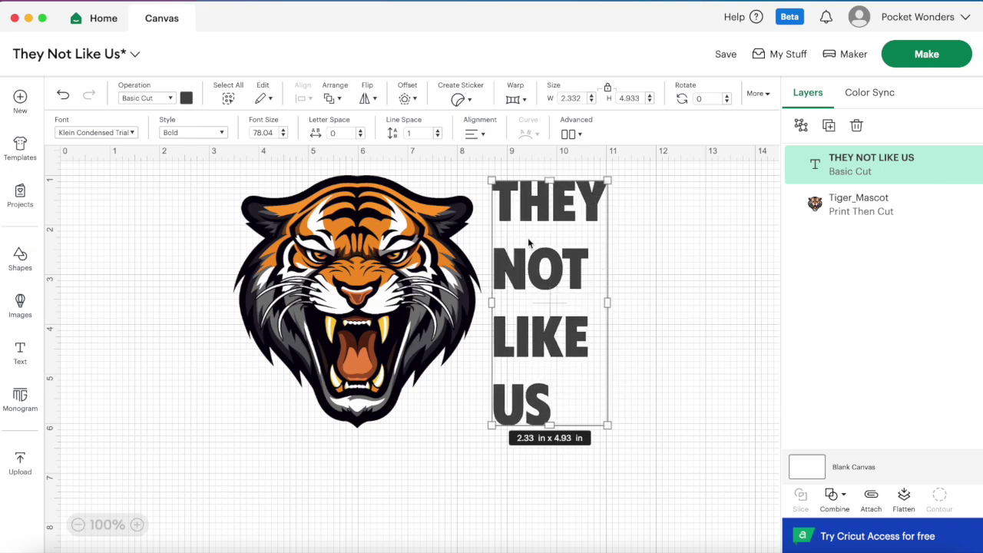
Set line spacing to -1.1 and size the text about 2.56 × 4.75 in over the tiger's right half.
{"action": "left_click", "coordinate": [439, 137]}
{"action": "left_click", "coordinate": [439, 137]}
{"action": "left_click", "coordinate": [438, 136]}
{"action": "left_click", "coordinate": [439, 136]}
{"action": "left_click", "coordinate": [439, 137]}
{"action": "left_click", "coordinate": [439, 137]}
{"action": "left_click", "coordinate": [439, 137]}
{"action": "left_click", "coordinate": [439, 137]}
{"action": "left_click", "coordinate": [439, 137]}
{"action": "left_click", "coordinate": [439, 137]}
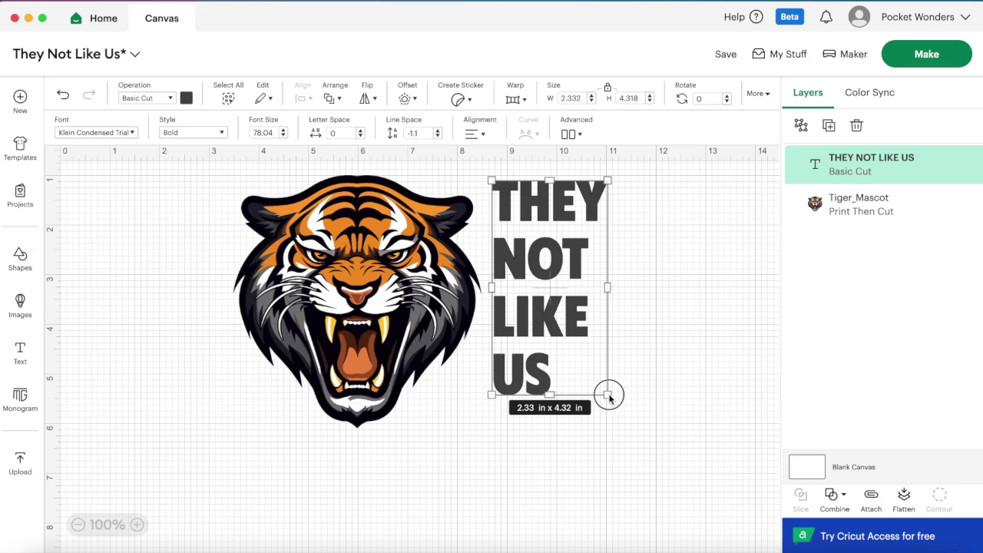
{"action": "left_click_drag", "start_coordinate": [608, 394], "coordinate": [633, 420]}
{"action": "left_click_drag", "start_coordinate": [569, 364], "coordinate": [422, 325]}
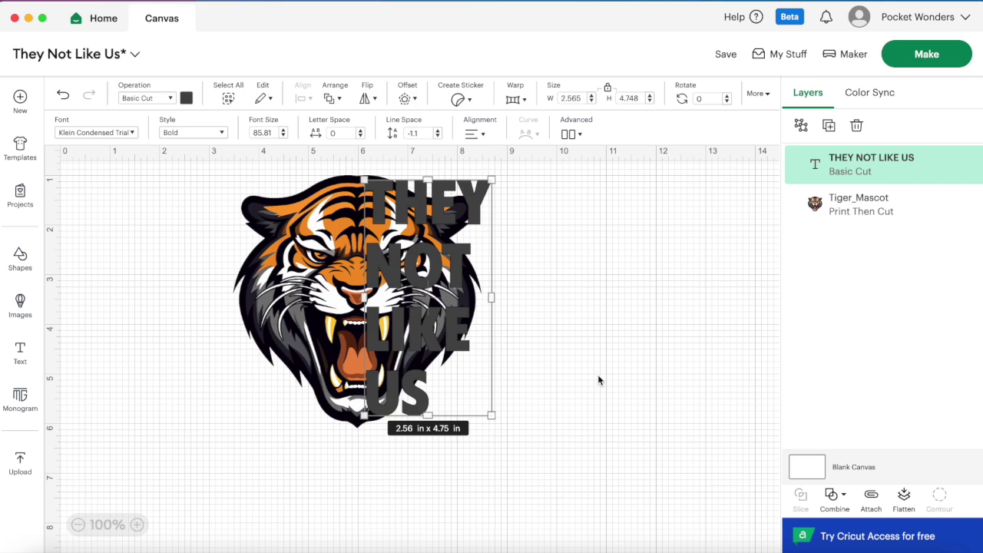
{"action": "left_click_drag", "start_coordinate": [457, 275], "coordinate": [455, 274]}
Add a square and enlarge it to 6.125 in covering the tiger's right half.
{"action": "left_click", "coordinate": [137, 330]}
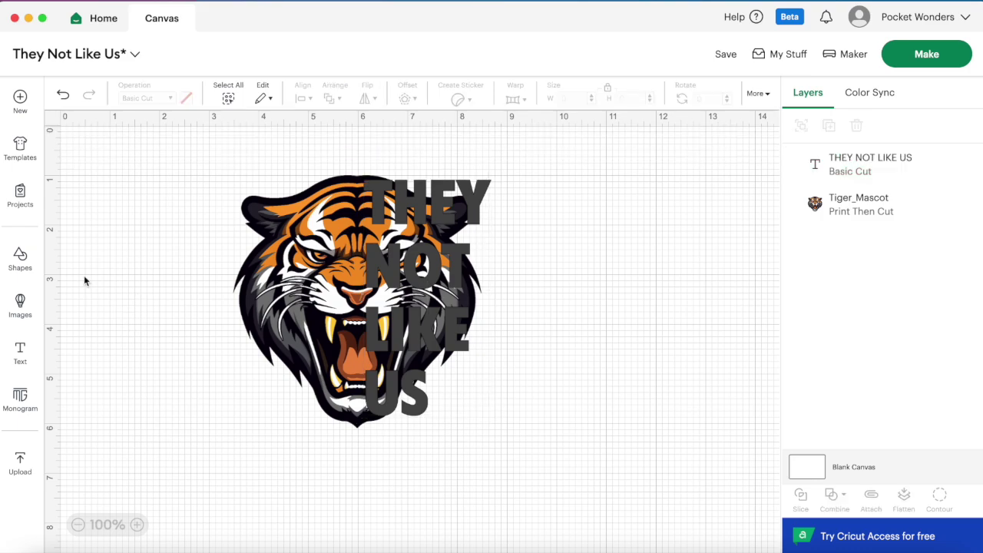
{"action": "left_click", "coordinate": [21, 260]}
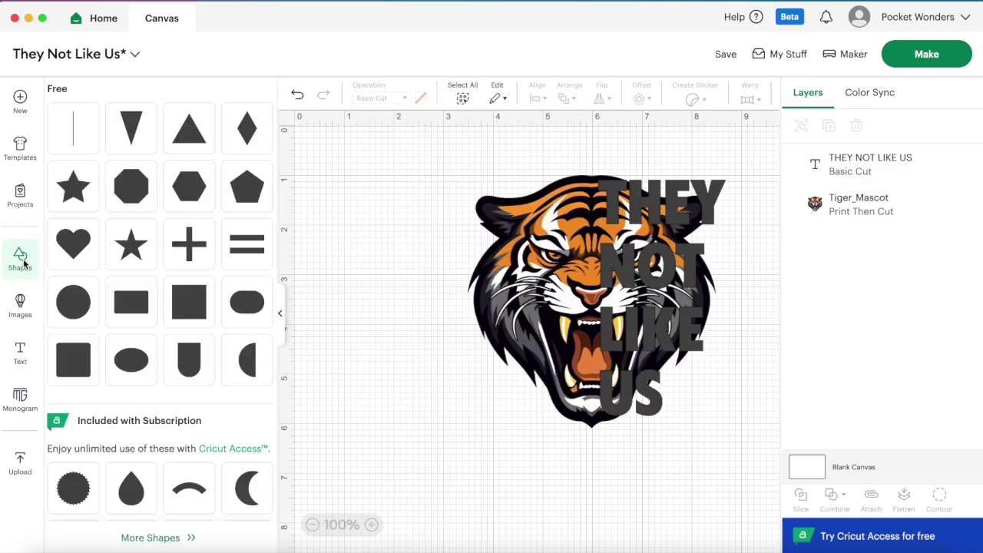
{"action": "left_click", "coordinate": [188, 304]}
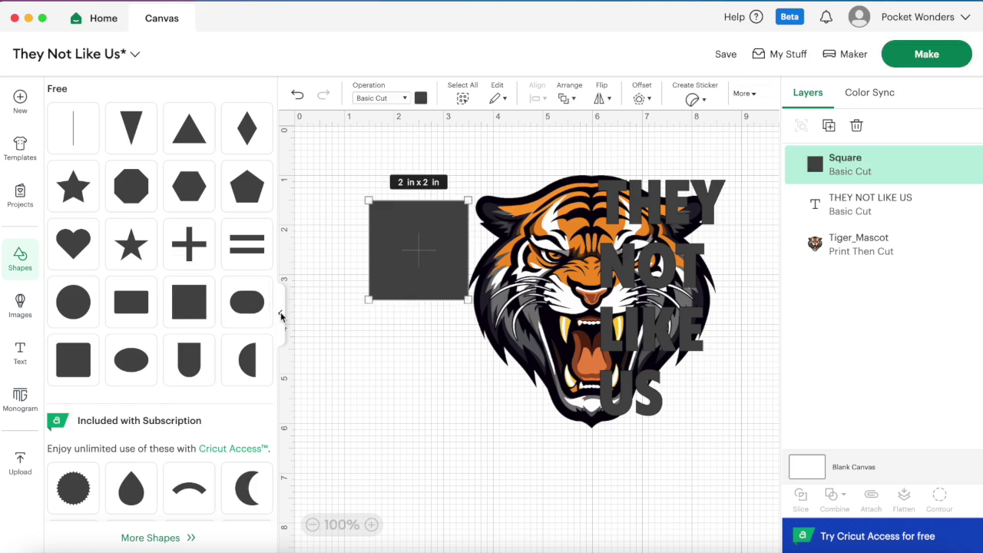
{"action": "left_click", "coordinate": [281, 319]}
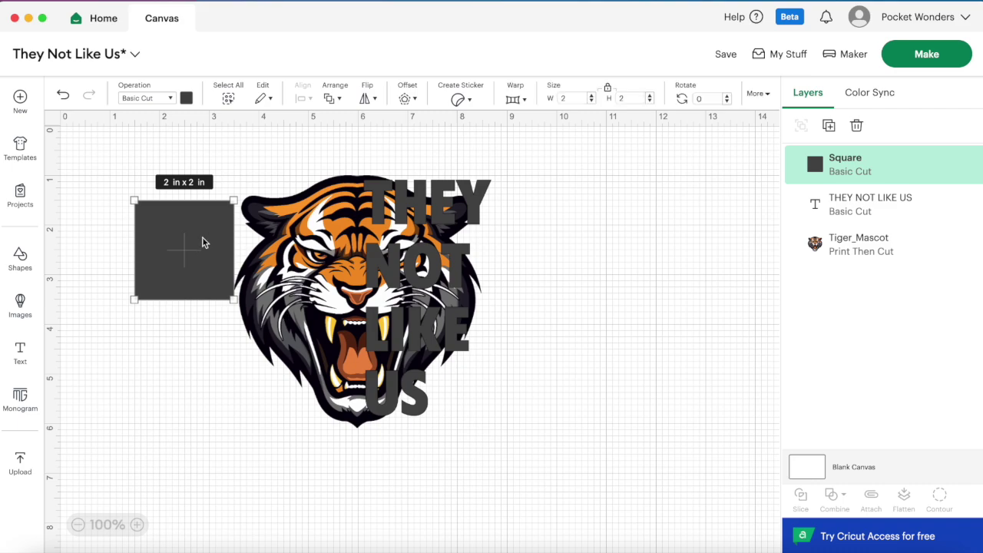
{"action": "left_click_drag", "start_coordinate": [203, 242], "coordinate": [622, 441]}
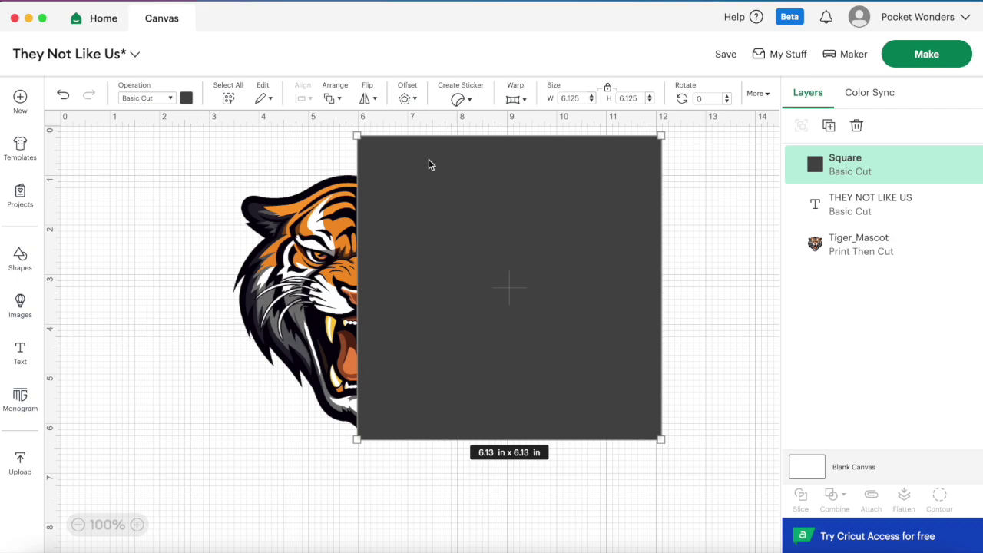
{"action": "mouse_move", "coordinate": [429, 159]}
{"action": "left_mouse_down"}
{"action": "mouse_move", "coordinate": [451, 162]}
{"action": "mouse_move", "coordinate": [427, 164]}
{"action": "left_mouse_up"}
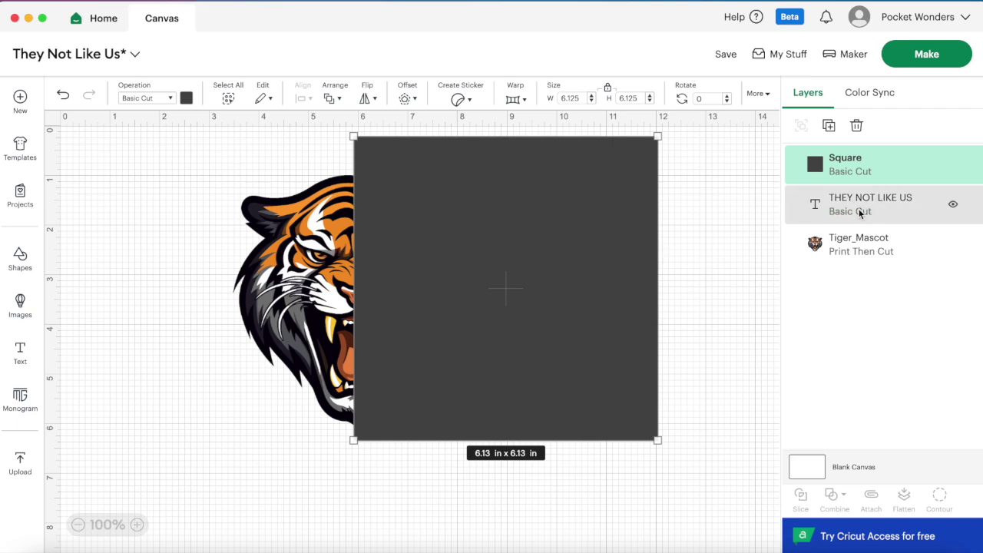
Move the text layer above the square, then slice the tiger with the square.
{"action": "left_click_drag", "start_coordinate": [858, 201], "coordinate": [843, 170]}
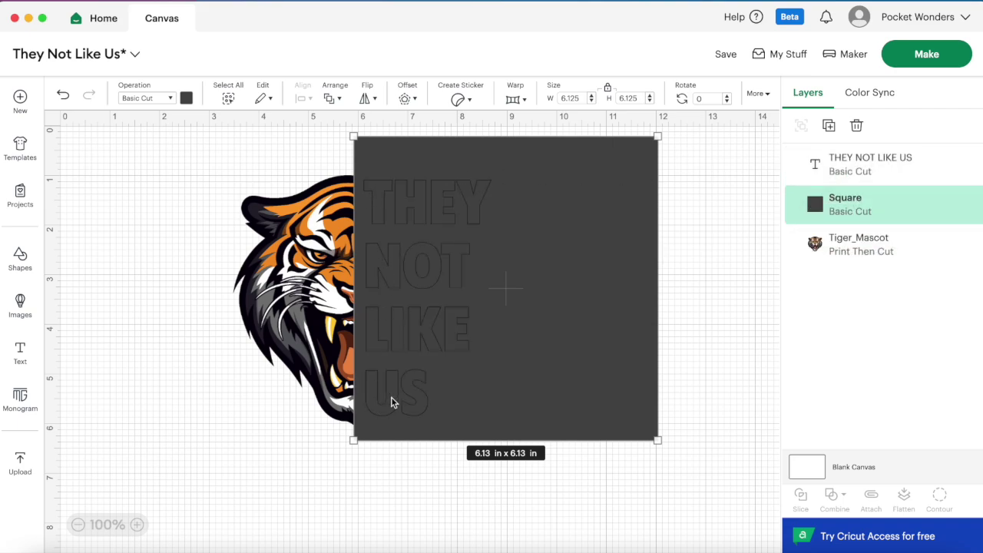
{"action": "left_click", "coordinate": [849, 247]}
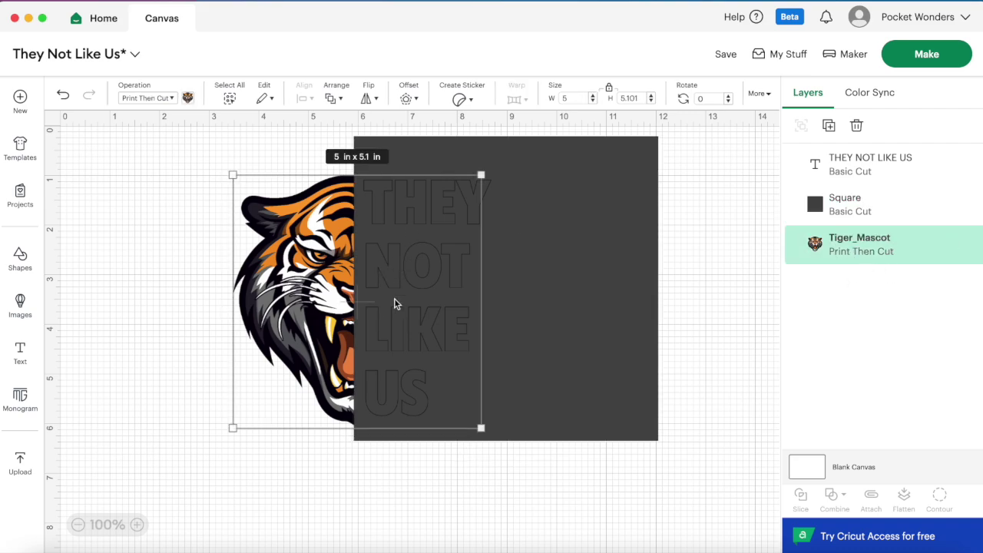
{"action": "left_click", "coordinate": [842, 203], "text": "shift"}
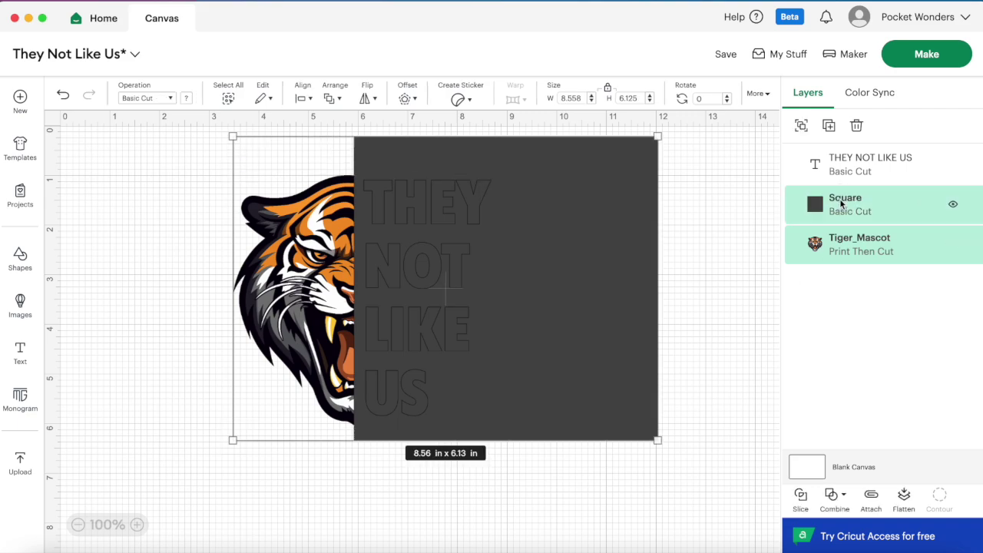
{"action": "left_click", "coordinate": [801, 497]}
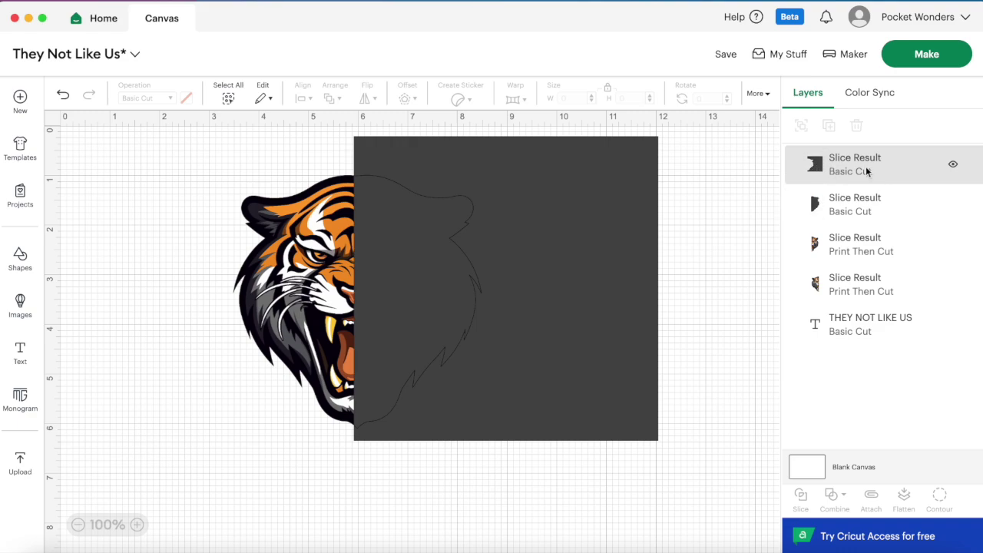
{"action": "left_click", "coordinate": [853, 168]}
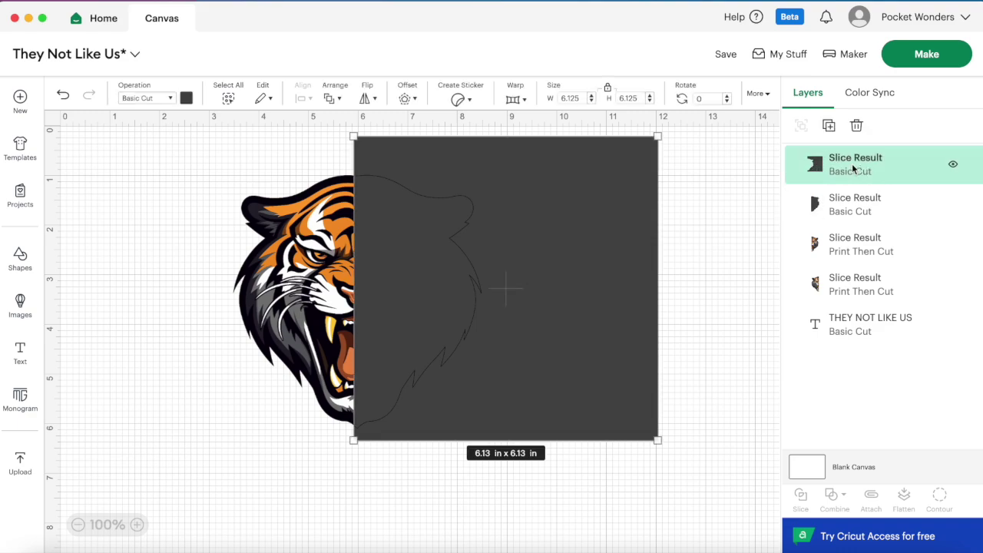
Colour both Basic Cut square slice pieces orange.
{"action": "left_click", "coordinate": [848, 211], "text": "shift"}
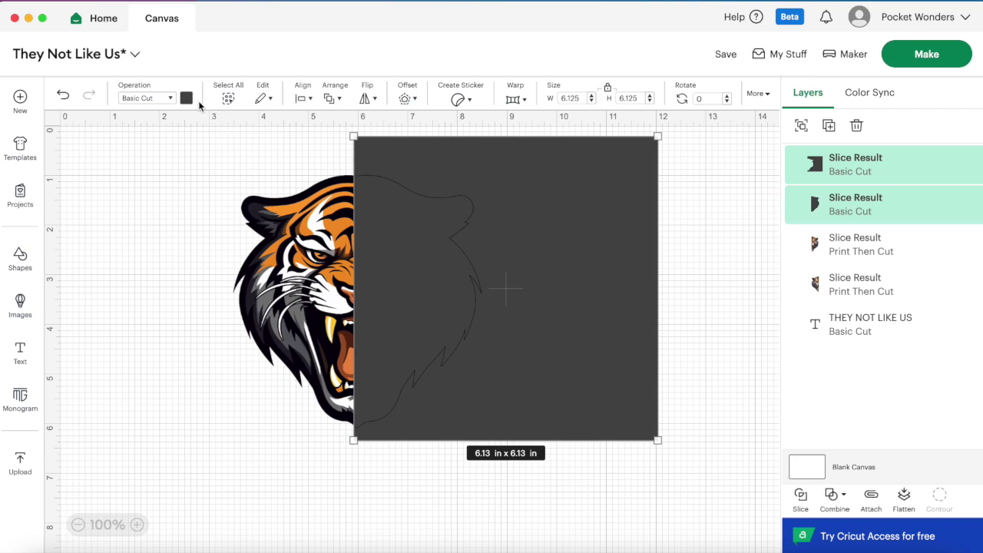
{"action": "left_click", "coordinate": [186, 98]}
{"action": "left_click", "coordinate": [306, 197]}
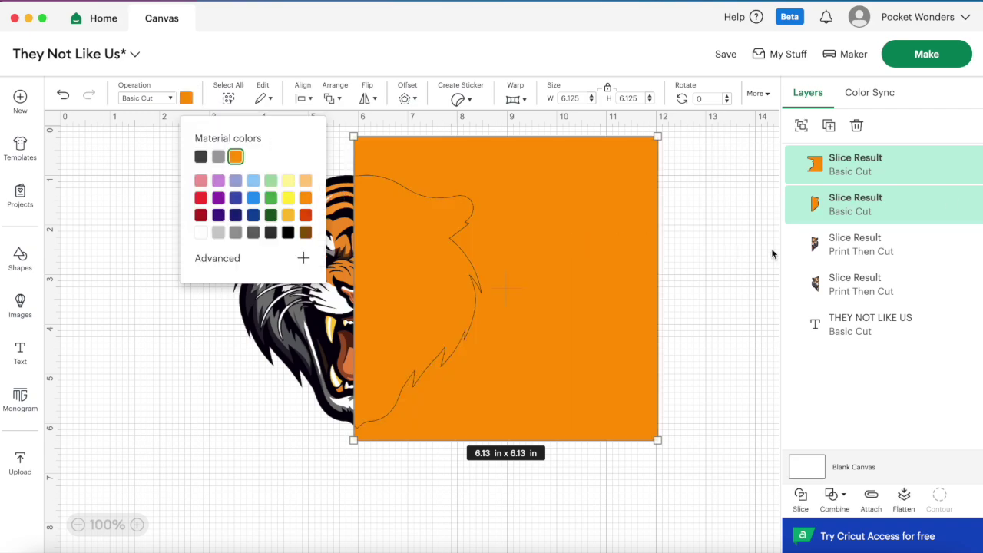
{"action": "left_click", "coordinate": [738, 232]}
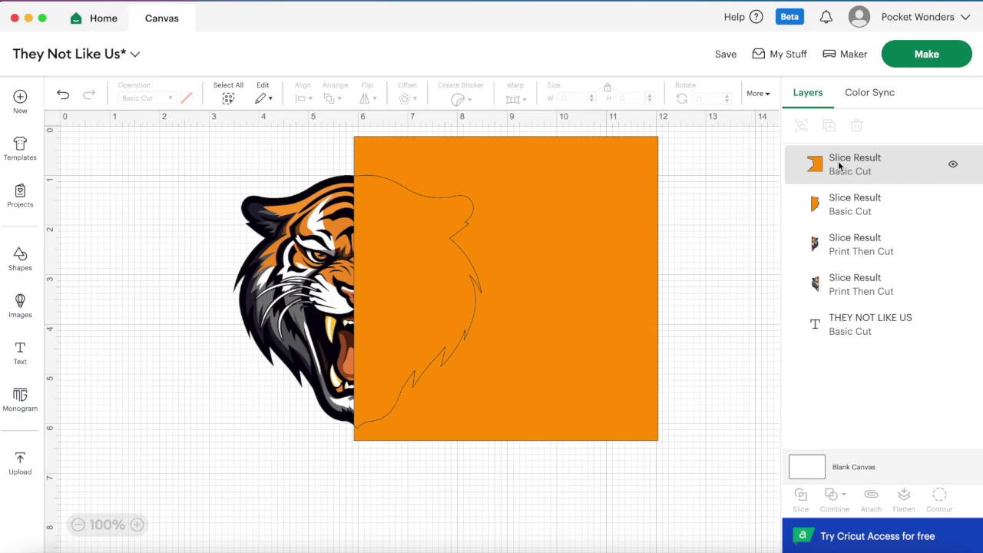
Move the text layer lower in the stack and toggle the orange pieces' visibility to check it.
{"action": "left_click_drag", "start_coordinate": [873, 334], "coordinate": [845, 259]}
{"action": "left_click", "coordinate": [953, 164]}
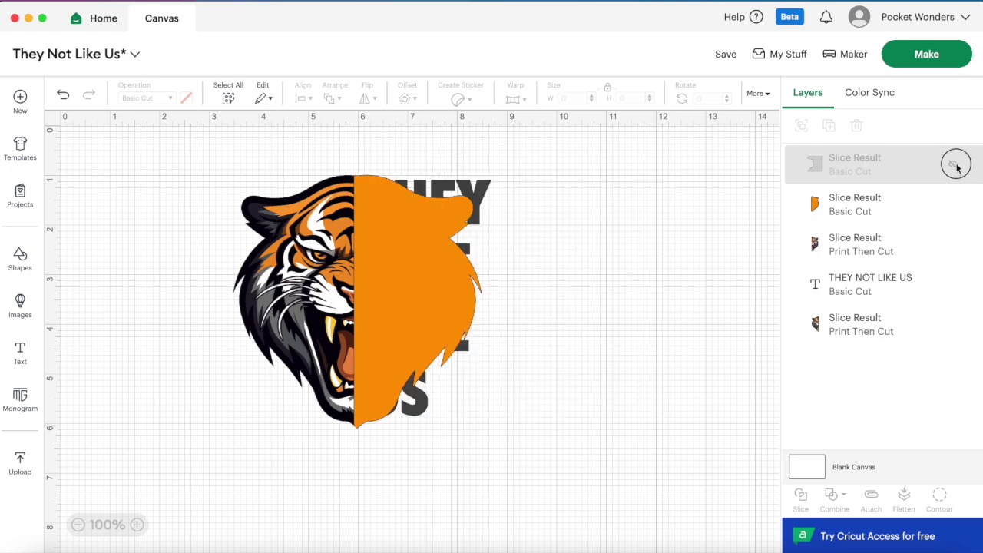
{"action": "left_click", "coordinate": [953, 206]}
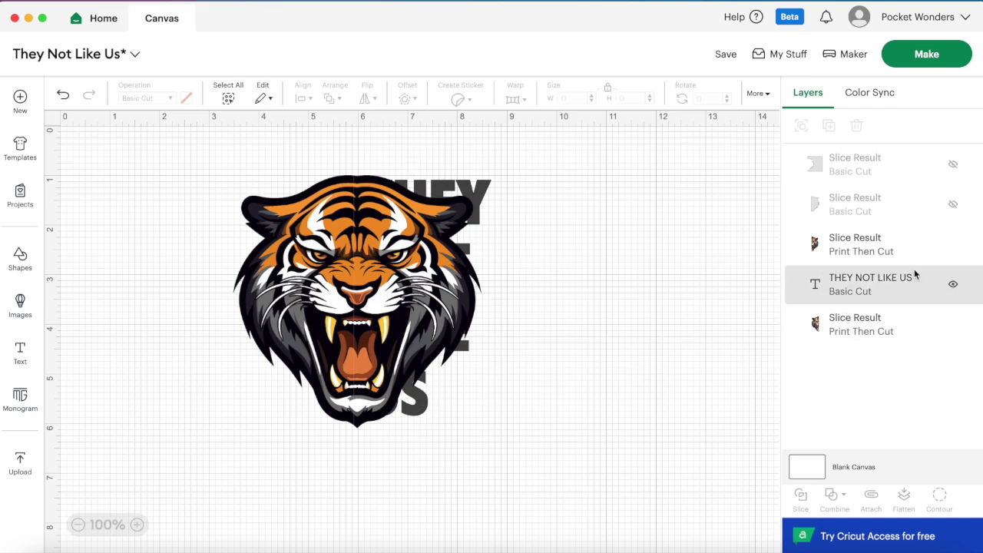
{"action": "left_click", "coordinate": [854, 173]}
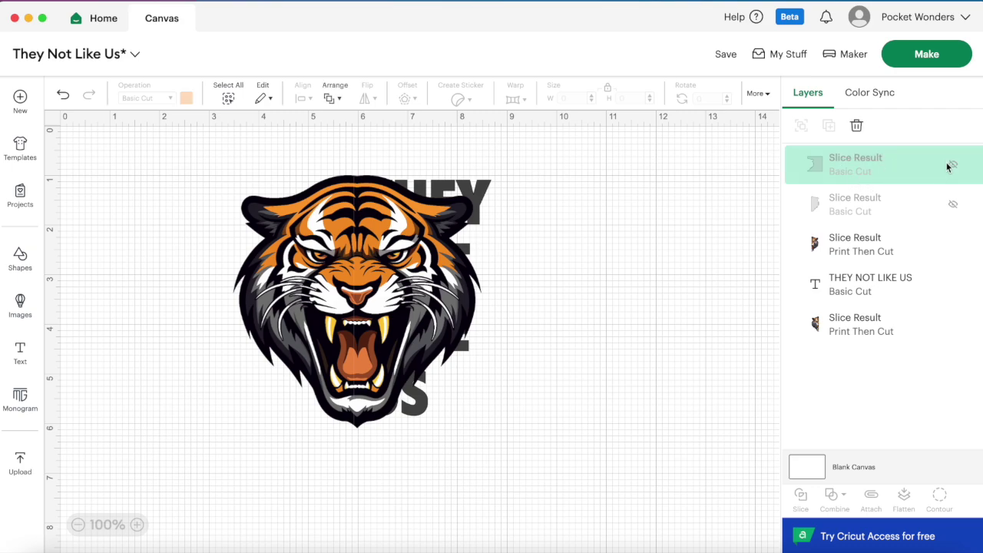
{"action": "left_click", "coordinate": [953, 204]}
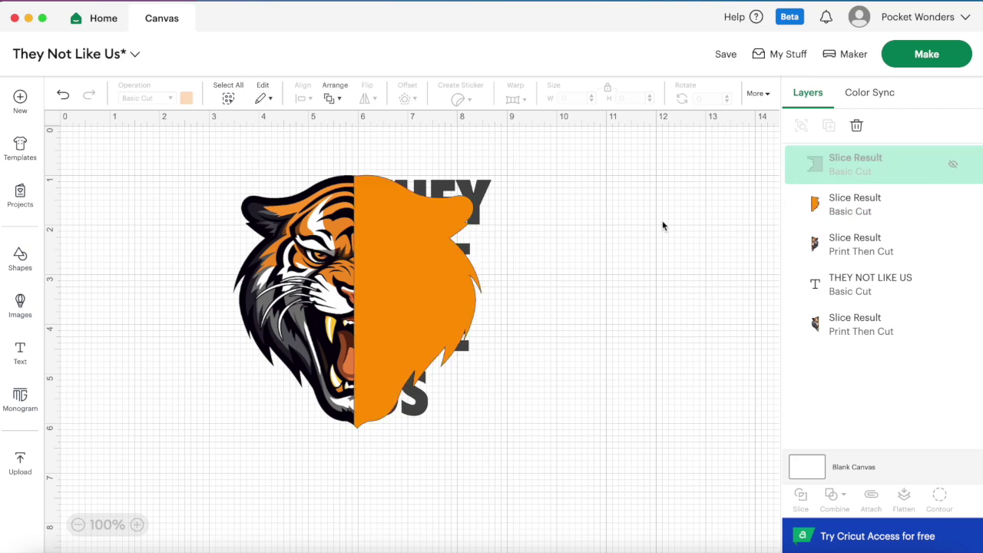
{"action": "left_click", "coordinate": [953, 164]}
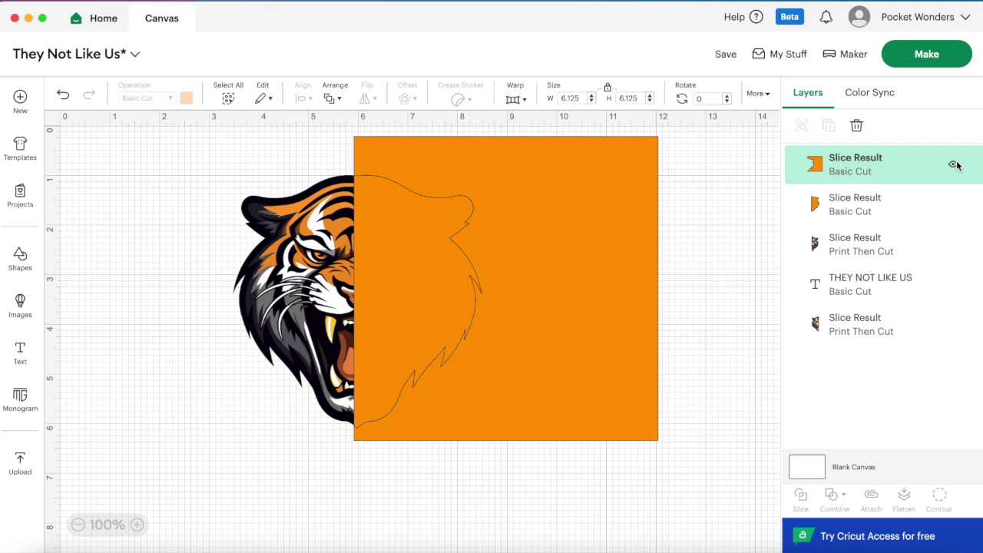
Slice the THEY NOT LIKE US text against the tiger's right-half piece and delete an orange fragment.
{"action": "left_click", "coordinate": [866, 287]}
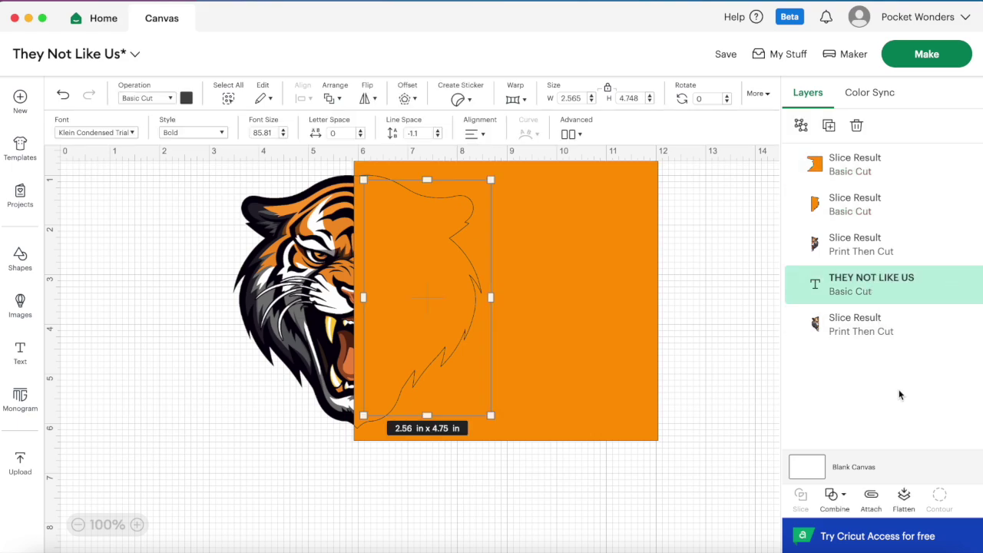
{"action": "left_click", "coordinate": [850, 244], "text": "shift"}
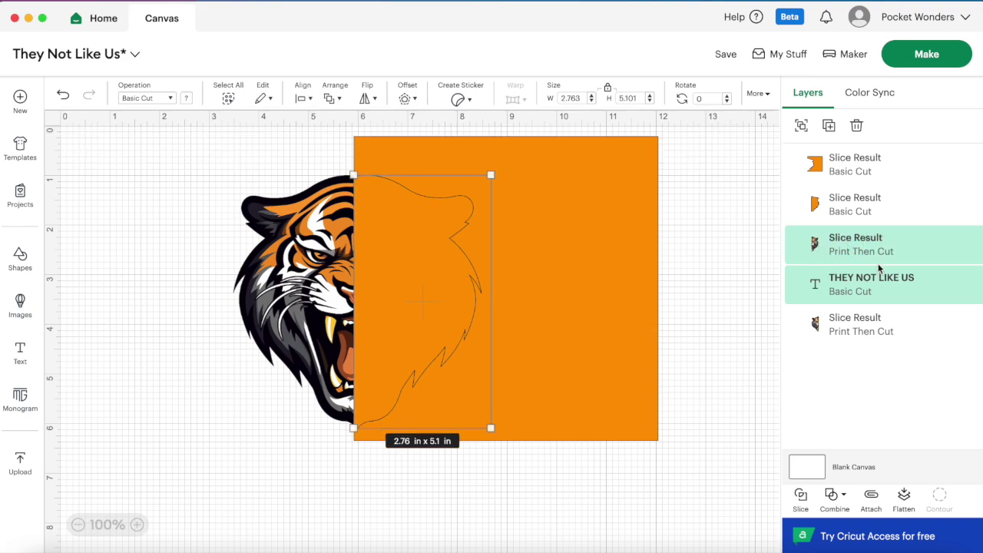
{"action": "left_click", "coordinate": [800, 495]}
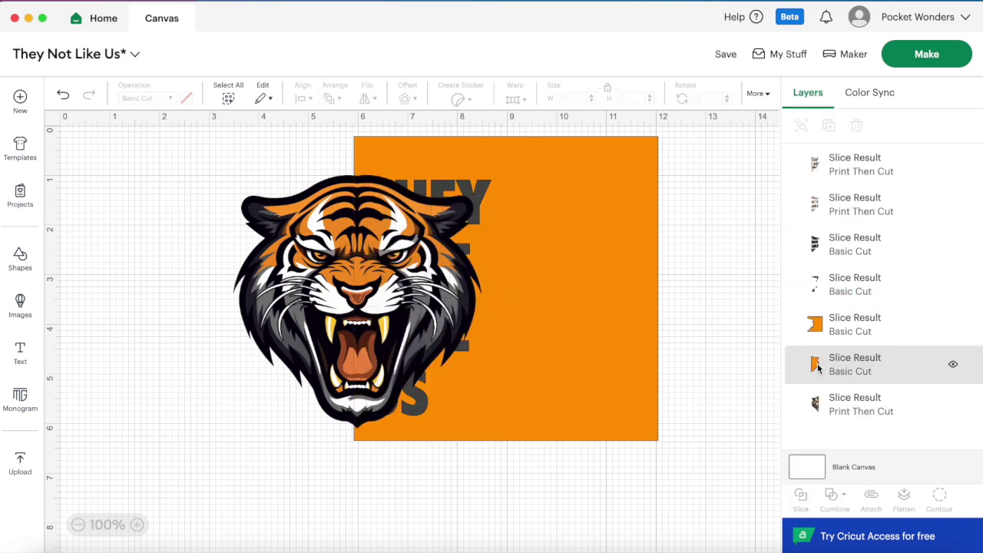
{"action": "left_click", "coordinate": [858, 367]}
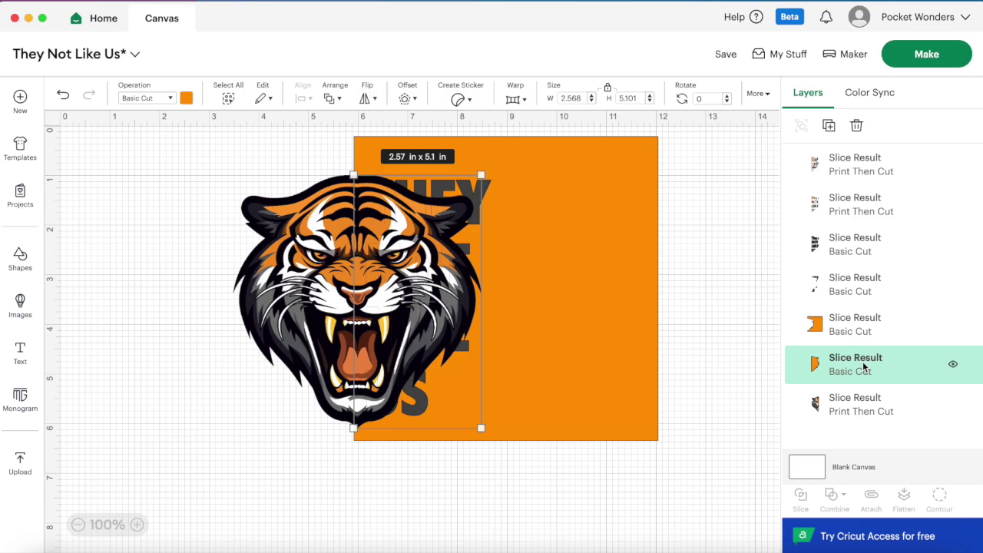
{"action": "key", "text": "Delete"}
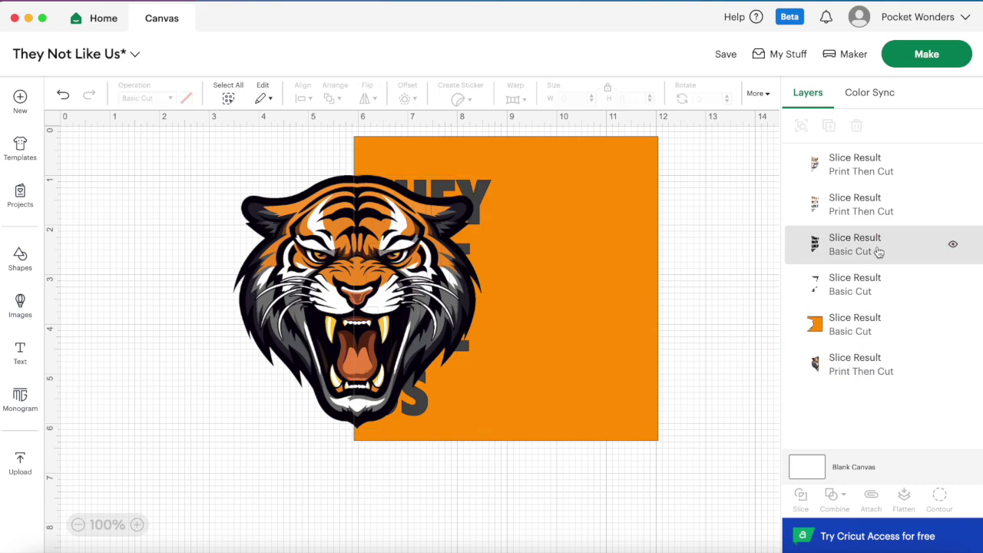
Delete the small leftover slice fragments and the tiger's right half.
{"action": "left_click", "coordinate": [855, 162]}
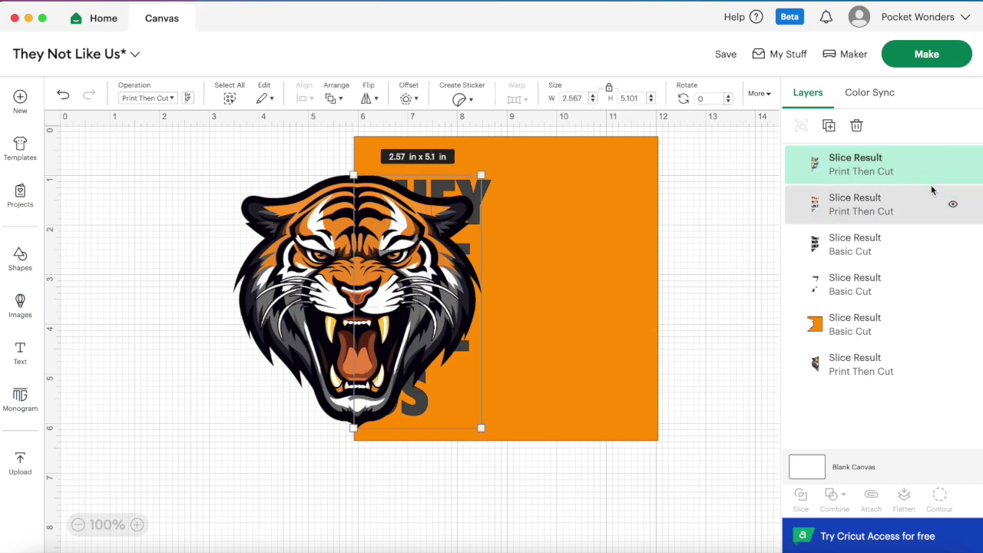
{"action": "left_click", "coordinate": [863, 214]}
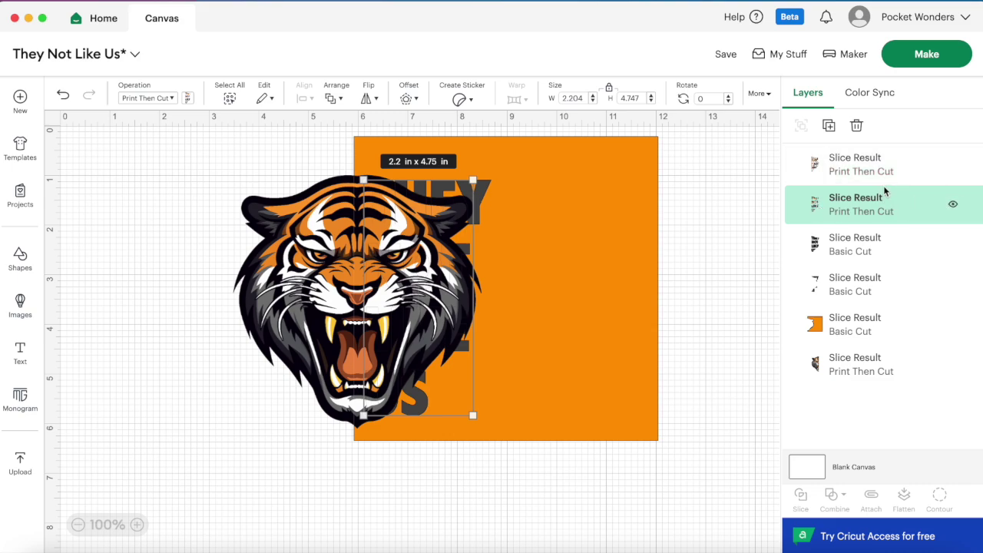
{"action": "left_click", "coordinate": [841, 252]}
{"action": "key", "text": "Delete"}
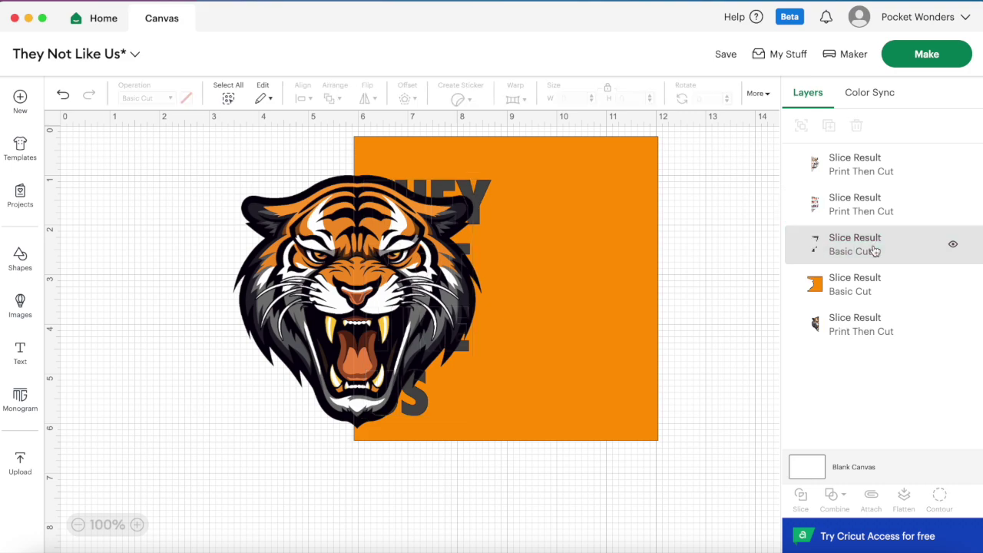
{"action": "left_click", "coordinate": [883, 168]}
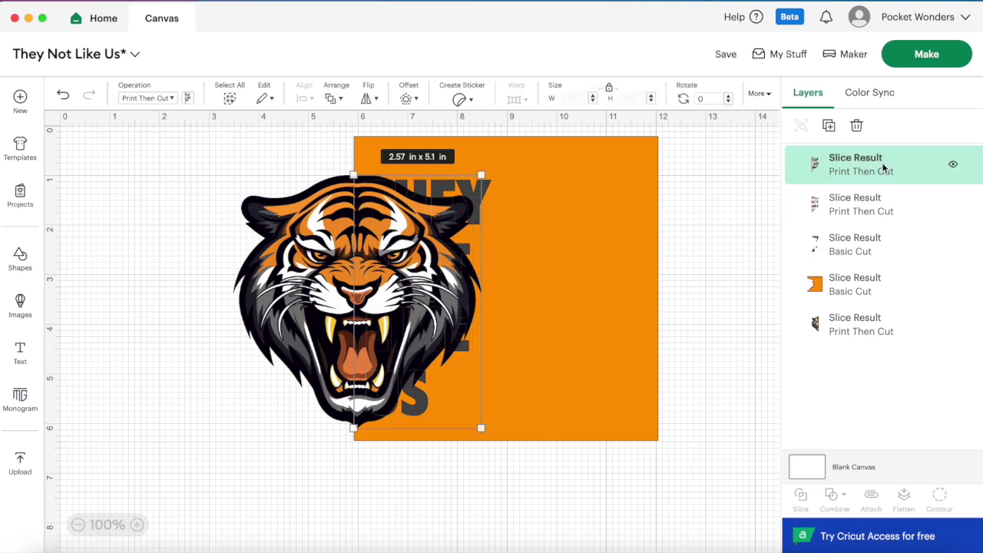
{"action": "left_click", "coordinate": [883, 167]}
{"action": "left_click", "coordinate": [887, 169]}
{"action": "key", "text": "Delete"}
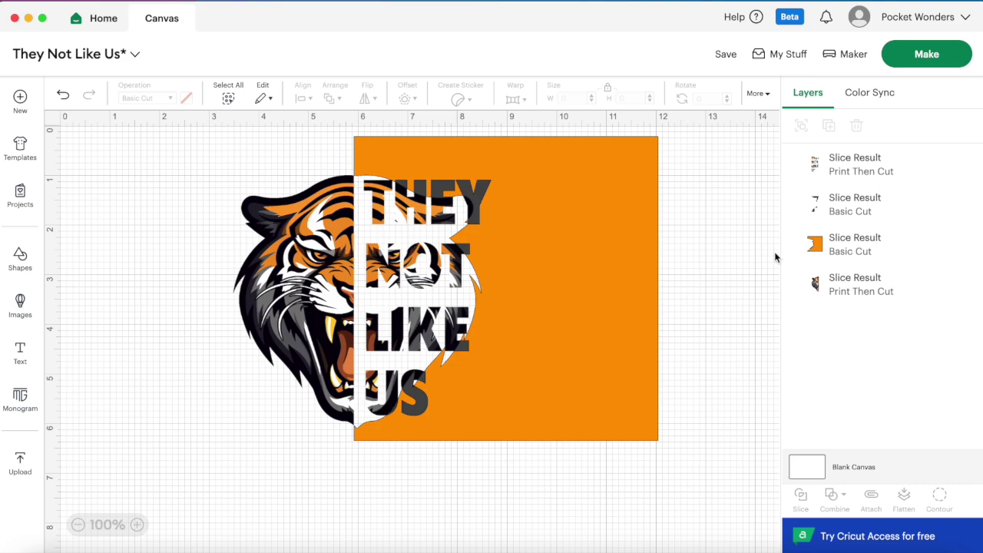
Delete the black THEY NOT LIKE US copy and the orange square, leaving tiger-patterned letters.
{"action": "left_click", "coordinate": [859, 162]}
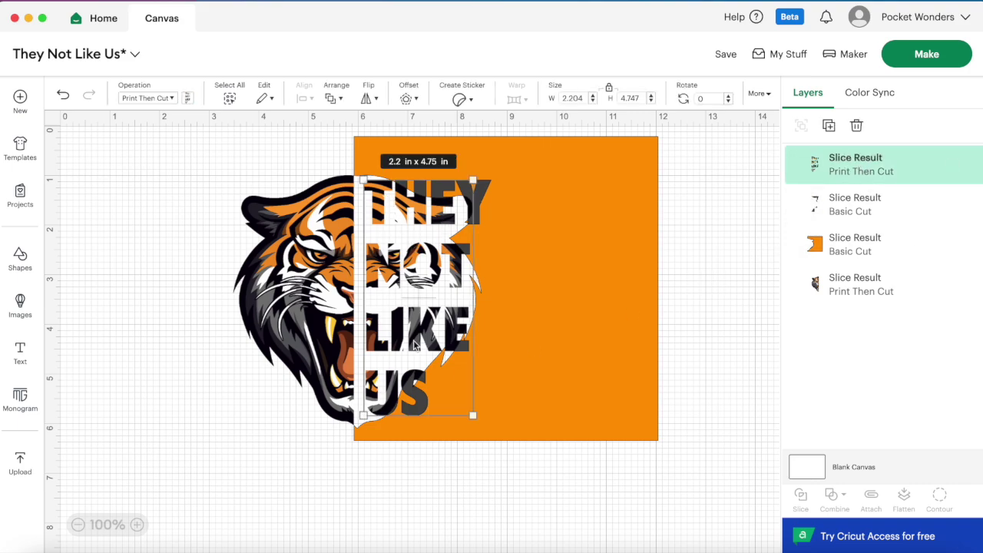
{"action": "left_click", "coordinate": [849, 213]}
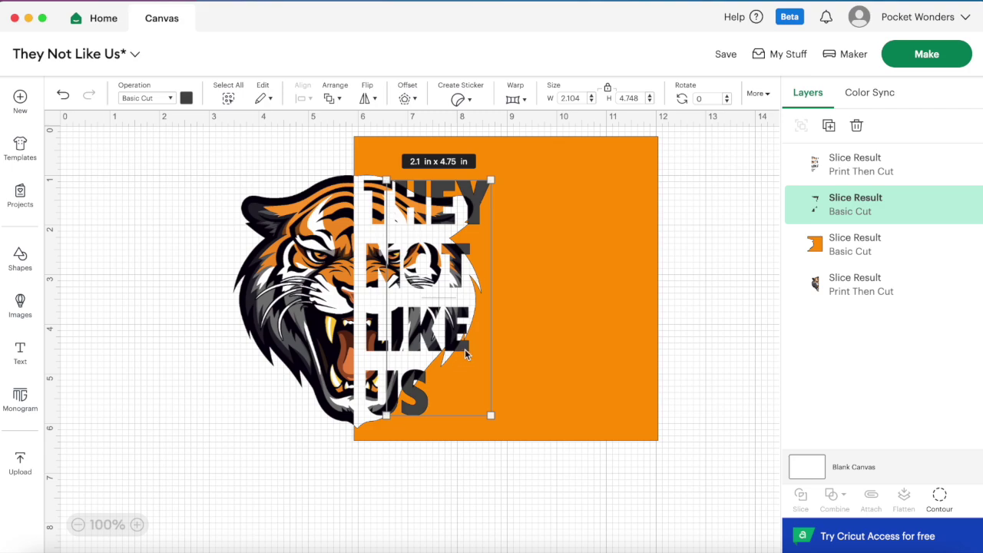
{"action": "left_click", "coordinate": [843, 245], "text": "shift"}
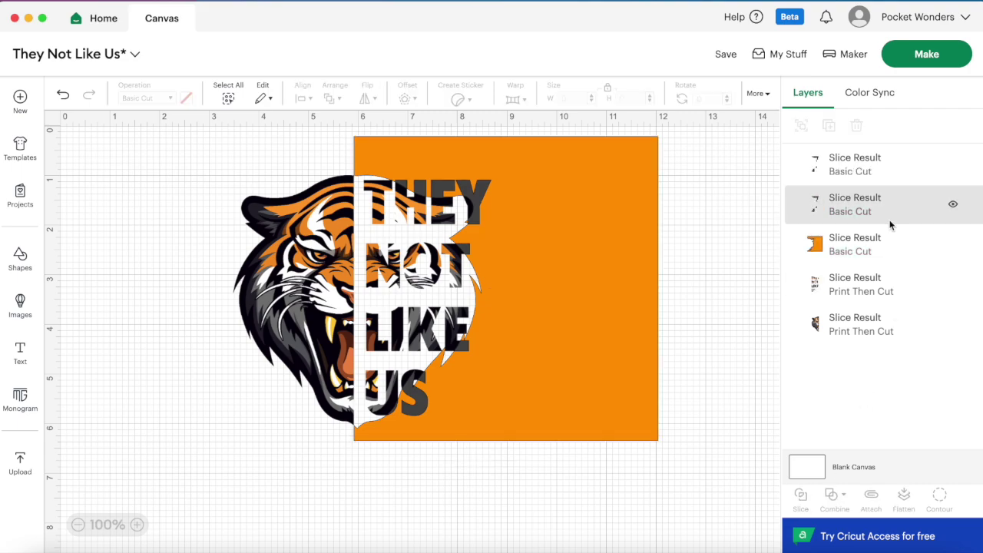
{"action": "left_click", "coordinate": [840, 171]}
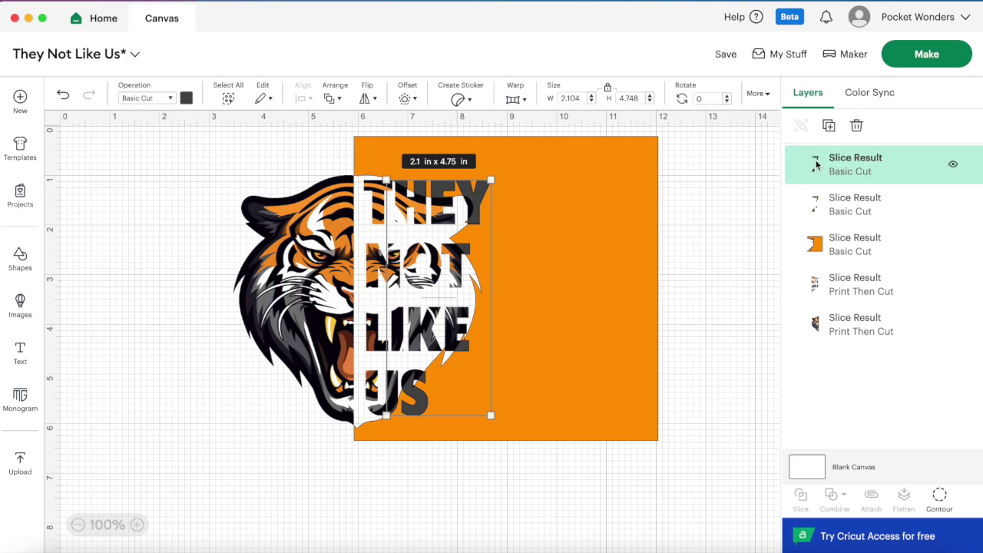
{"action": "key", "text": "Delete"}
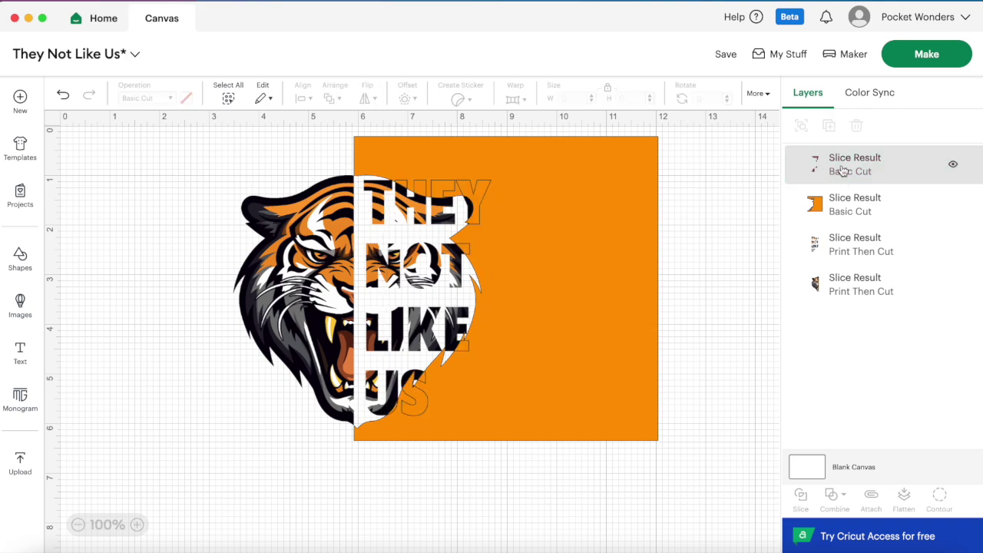
{"action": "left_click", "coordinate": [843, 203]}
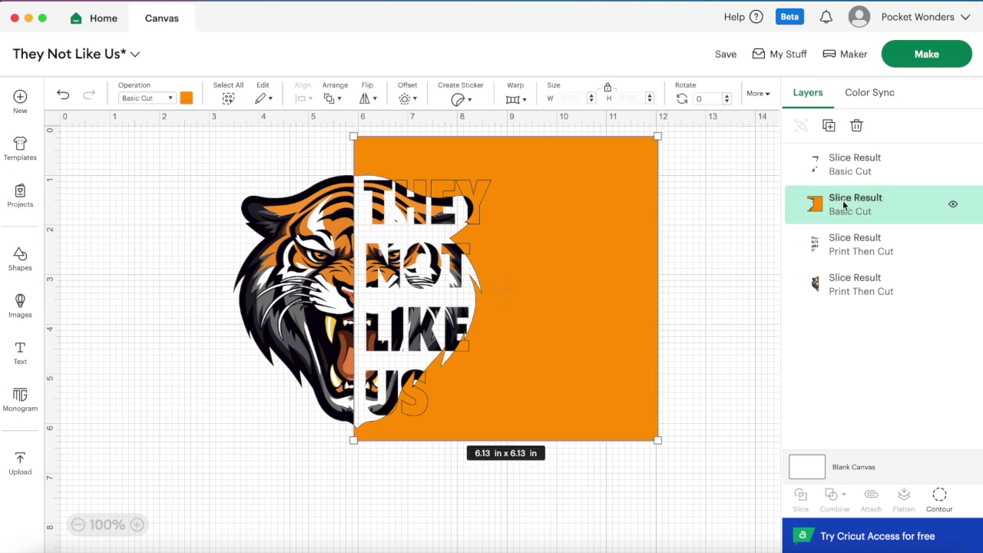
{"action": "key", "text": "Delete"}
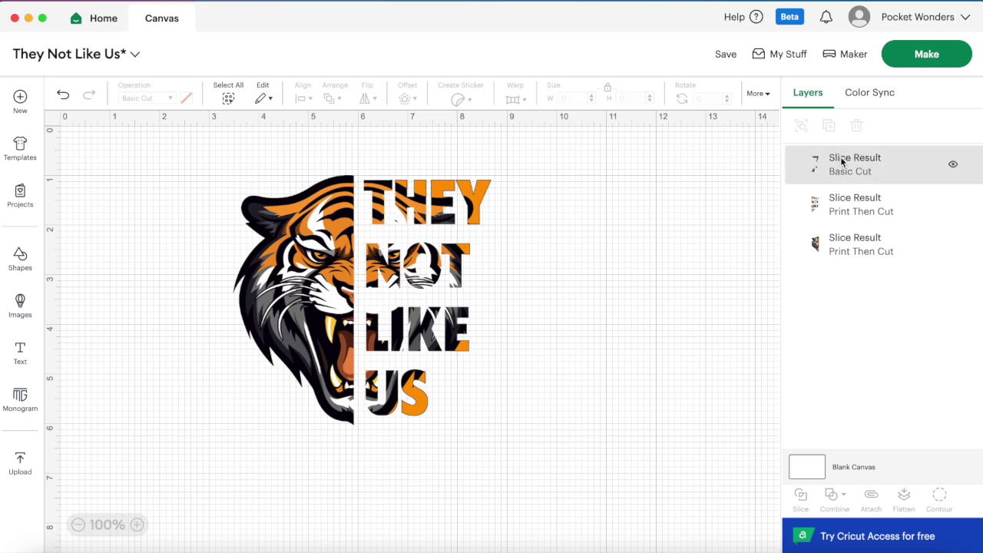
{"action": "left_click", "coordinate": [953, 166]}
{"action": "left_click", "coordinate": [953, 166]}
{"action": "left_click", "coordinate": [954, 206]}
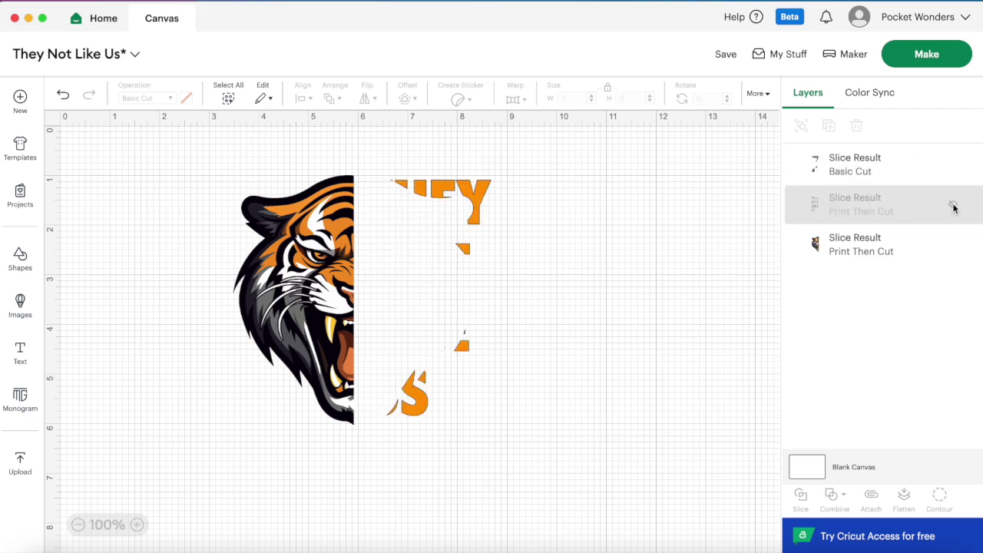
{"action": "left_click", "coordinate": [953, 206]}
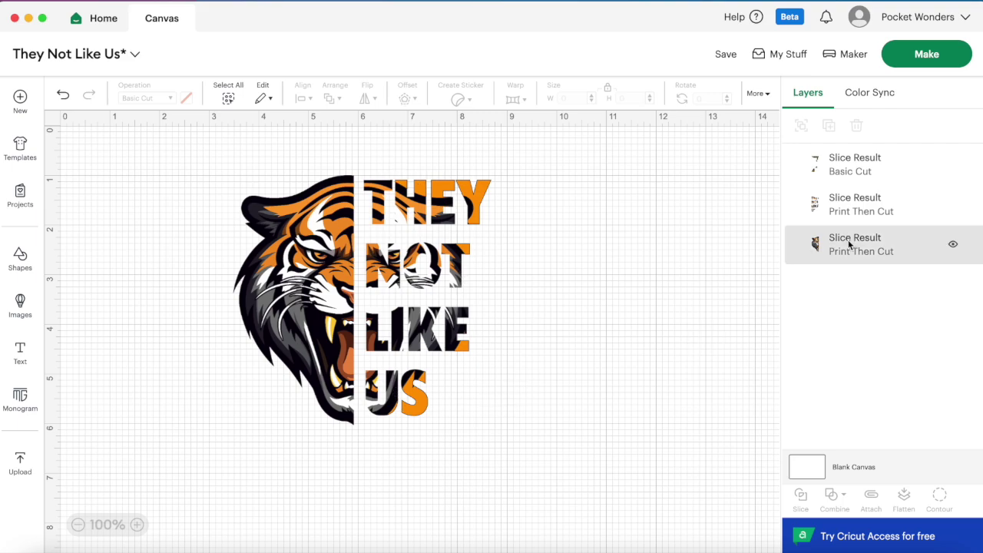
{"action": "left_click", "coordinate": [854, 202]}
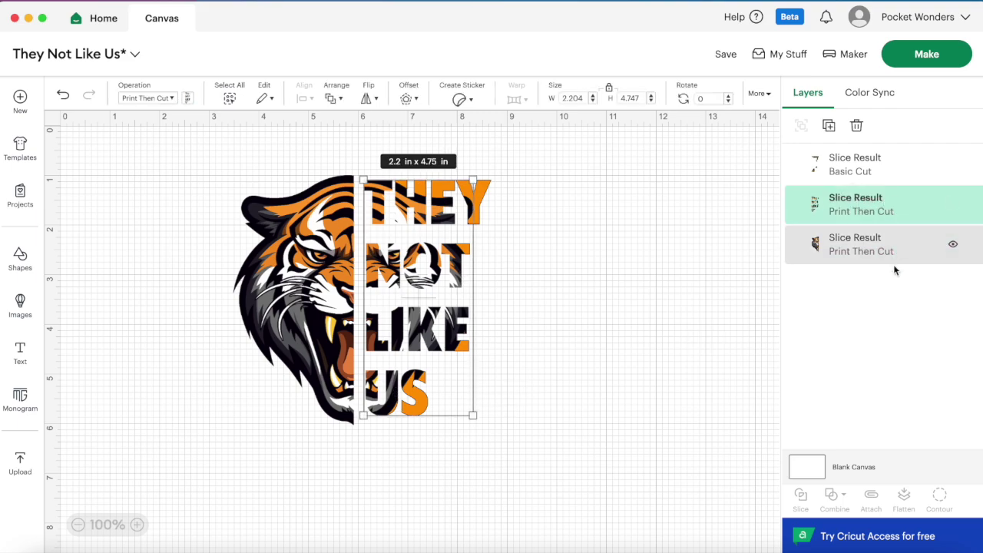
{"action": "left_click", "coordinate": [687, 282]}
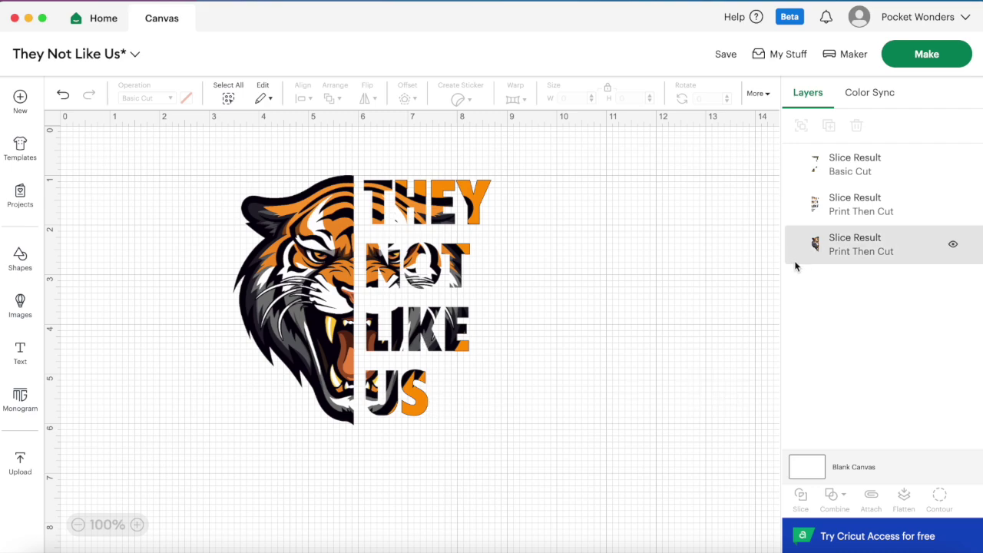
{"action": "left_click", "coordinate": [815, 201]}
{"action": "left_click", "coordinate": [844, 163], "text": "shift"}
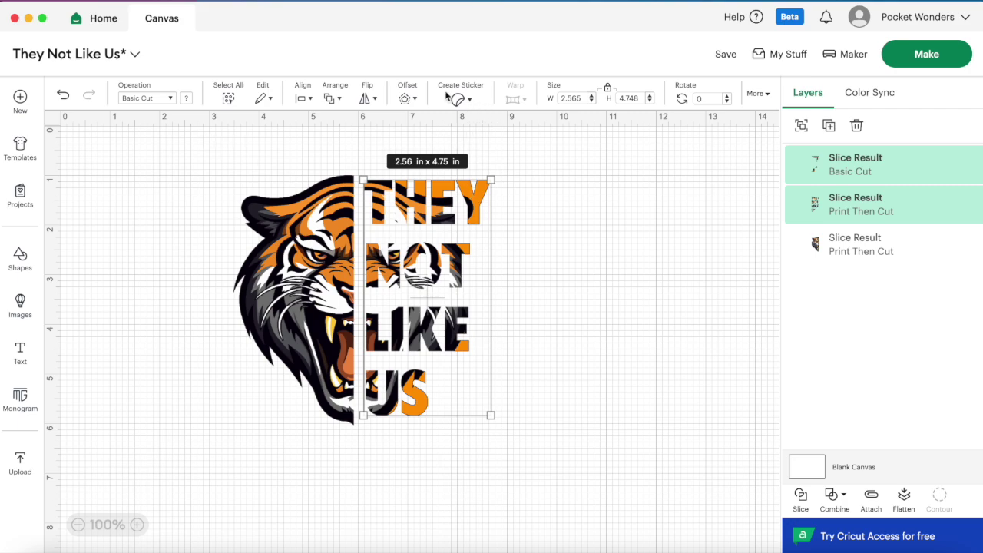
Add a 0.02 in Offset outline with square corners around the letters.
{"action": "left_click", "coordinate": [414, 100]}
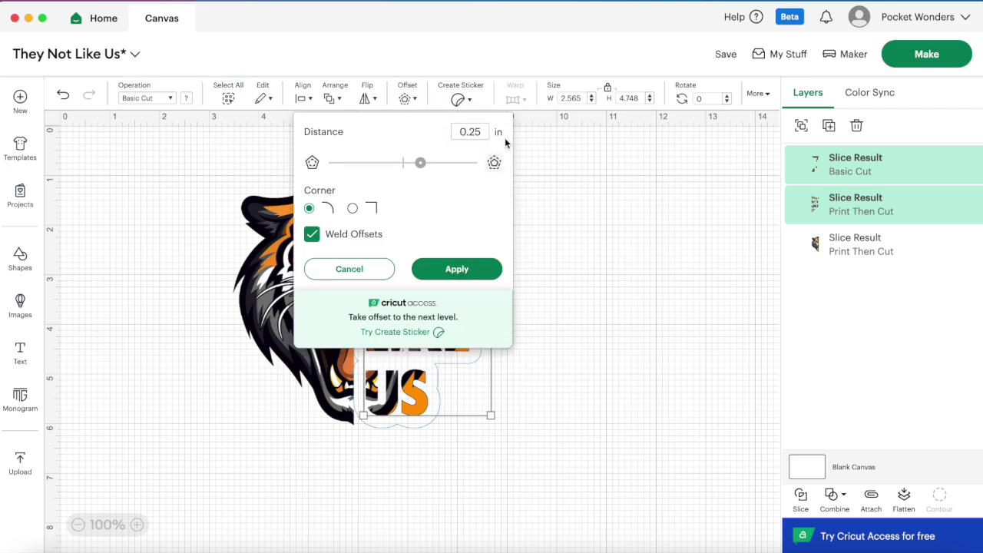
{"action": "left_click_drag", "start_coordinate": [483, 132], "coordinate": [467, 132]}
{"action": "type", "text": "02"}
{"action": "left_click", "coordinate": [353, 208]}
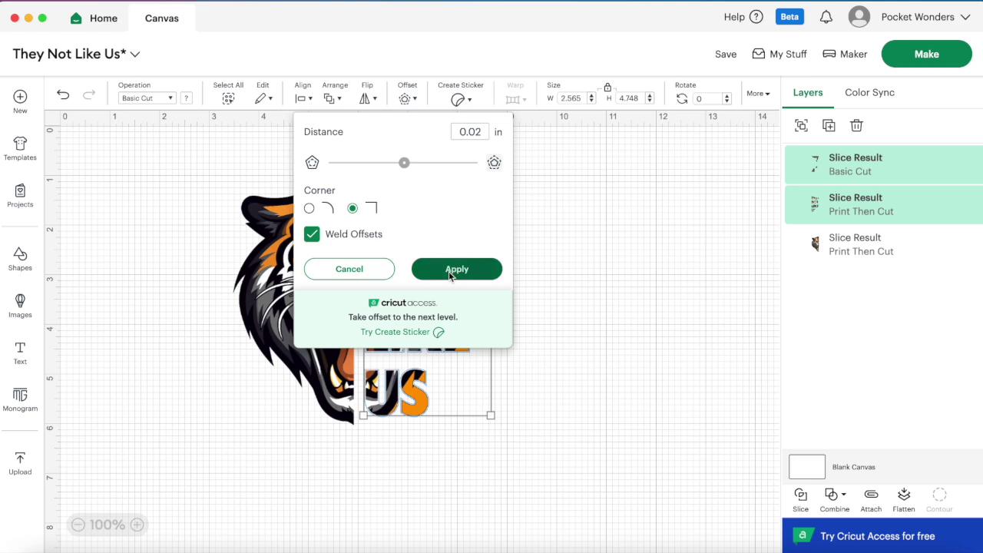
{"action": "left_click", "coordinate": [453, 268]}
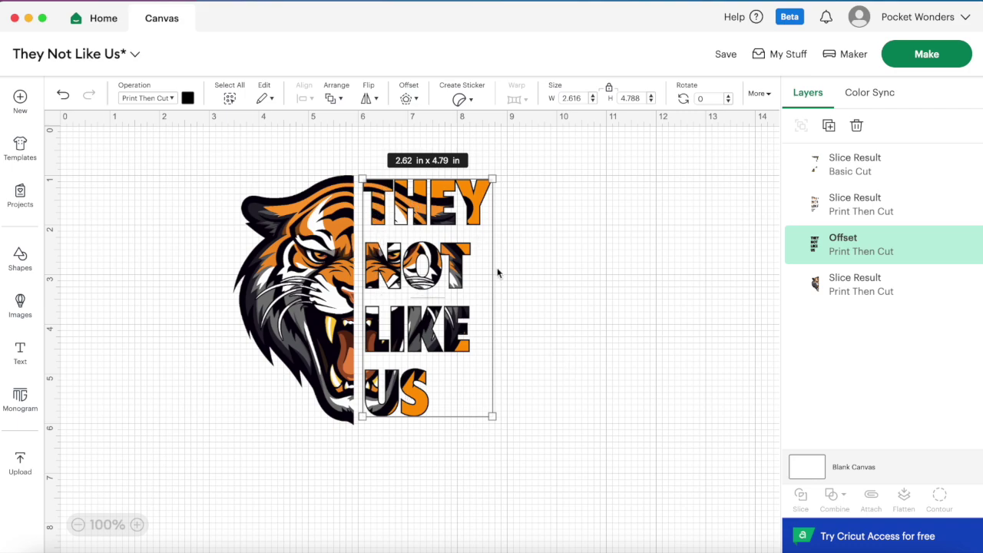
{"action": "left_click", "coordinate": [574, 249]}
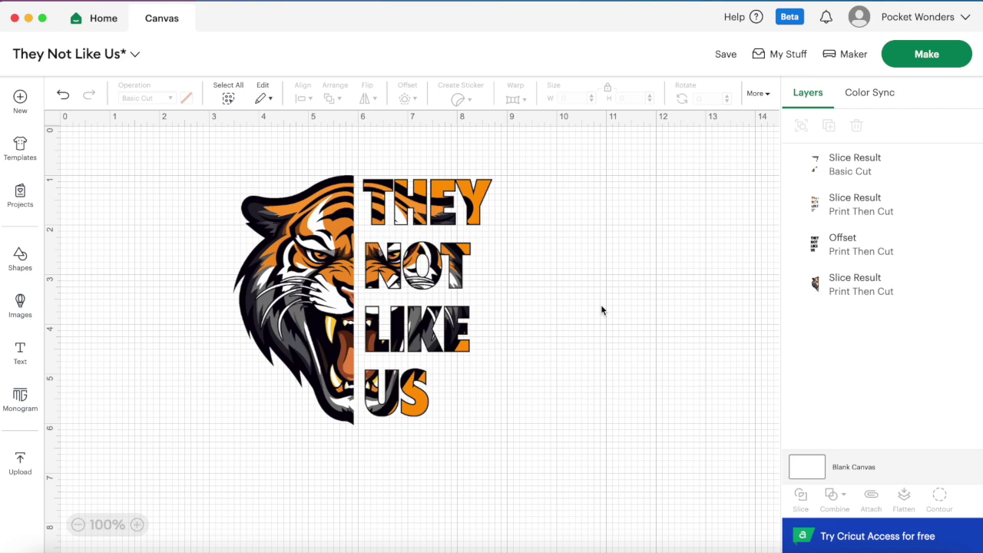
Select all four layers and flatten them into one 5.23 x 5.04 in Print Then Cut image.
{"action": "left_click", "coordinate": [843, 286]}
{"action": "key", "text": "super+a"}
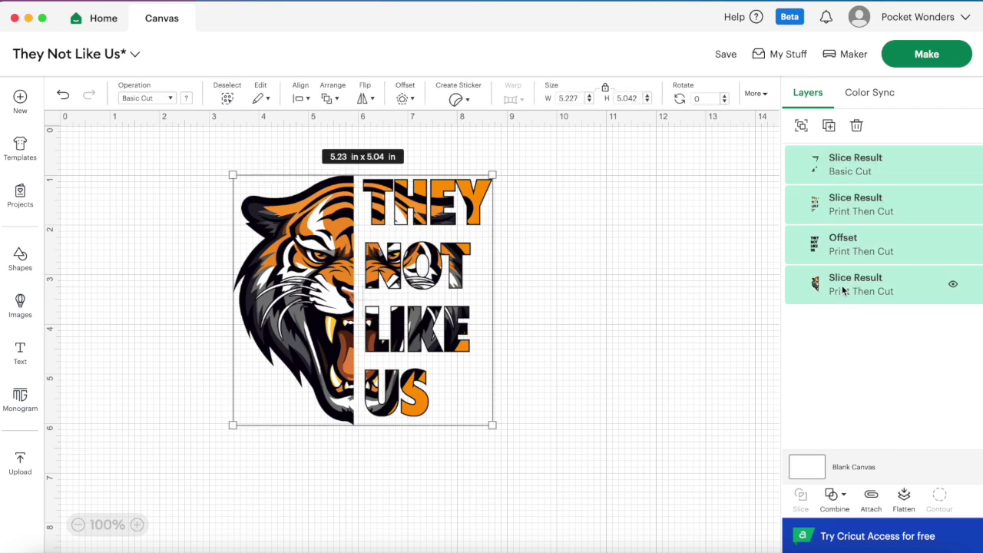
{"action": "left_click", "coordinate": [906, 498]}
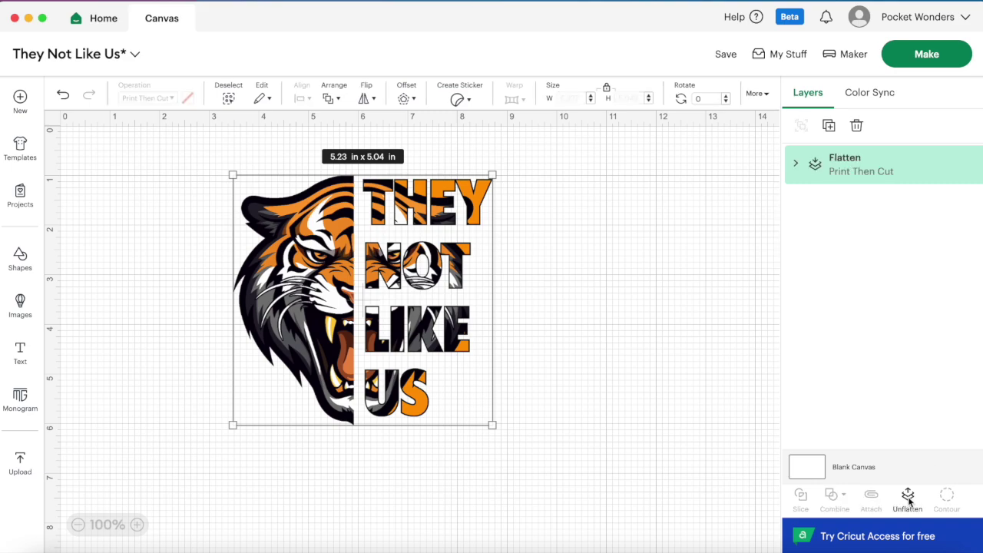